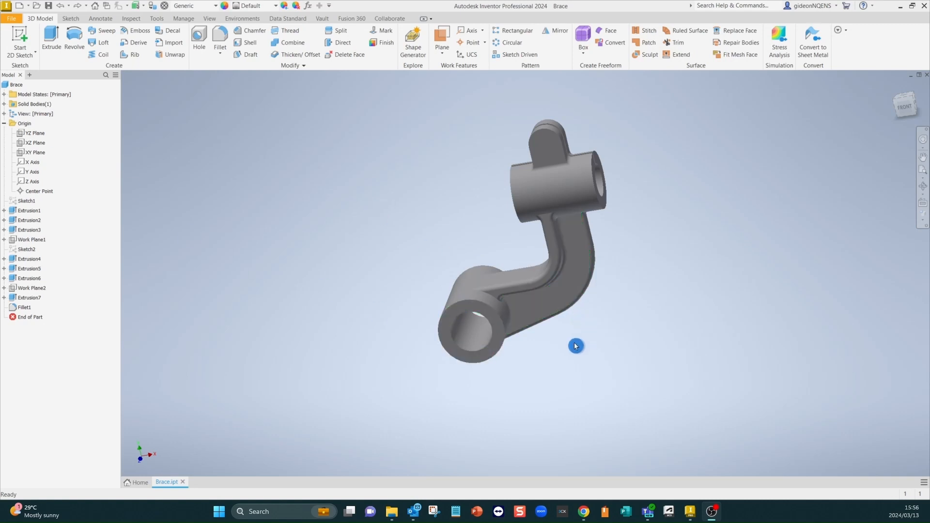
key("F4")
left_click_drag(567, 366, 517, 375)
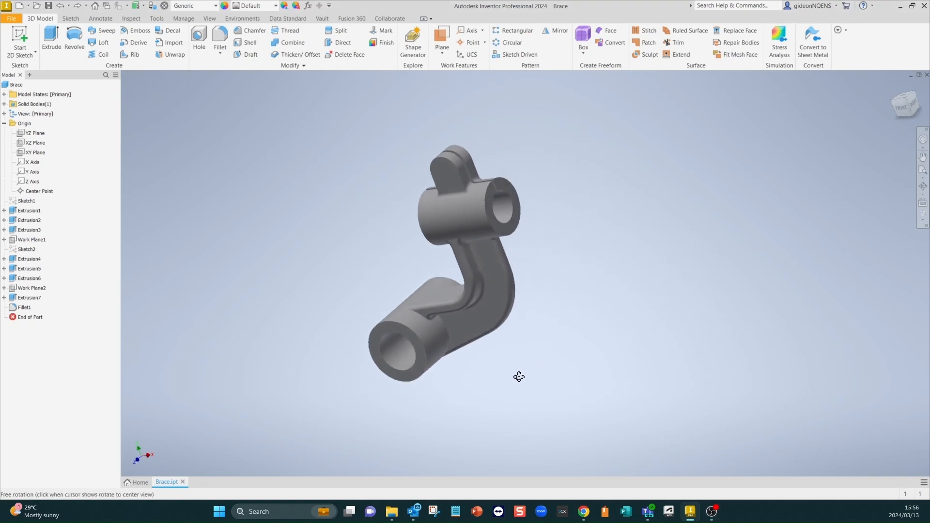
scroll(434, 206, "up", 5)
scroll(430, 204, "down", 4)
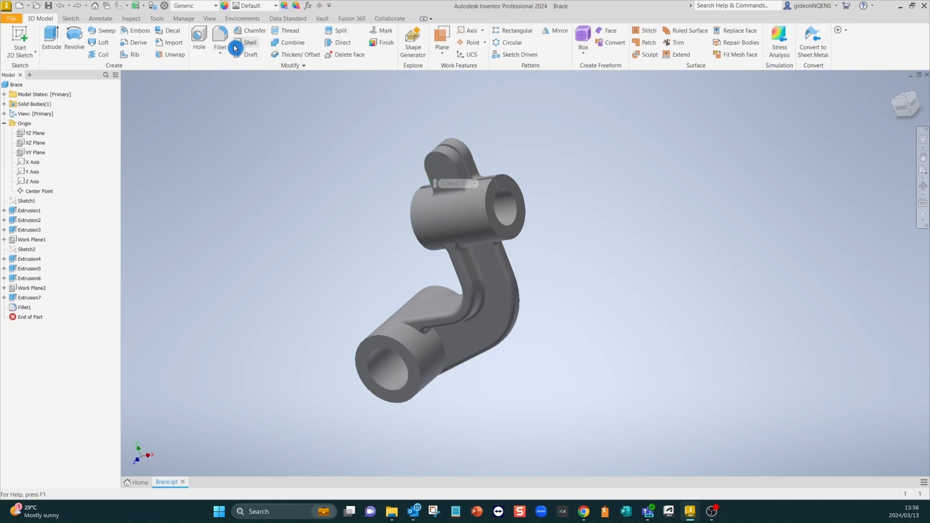
left_click(199, 41)
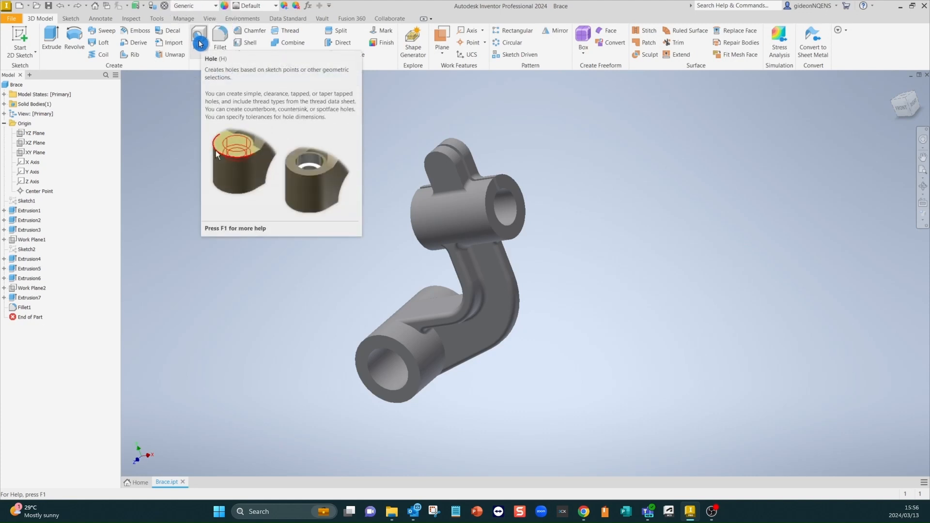
left_click(200, 43)
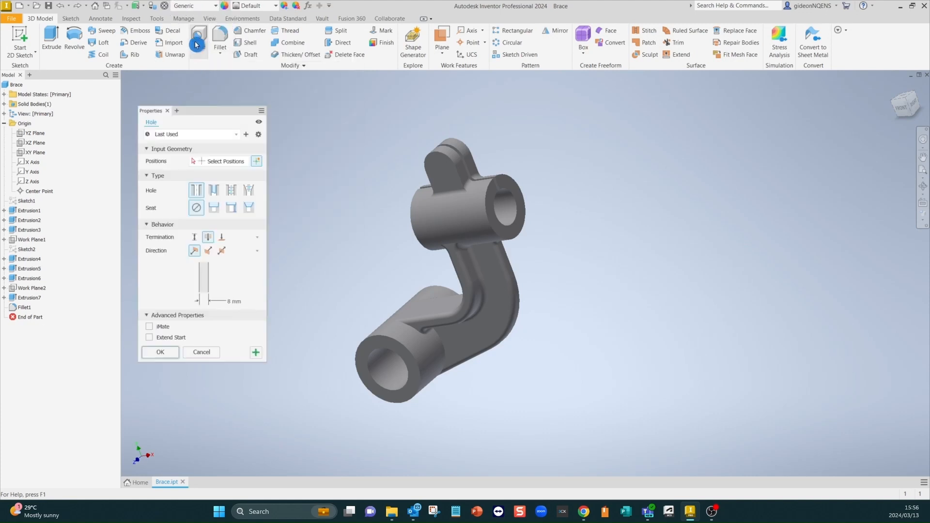
left_click(449, 172)
scroll(443, 156, "up", 5)
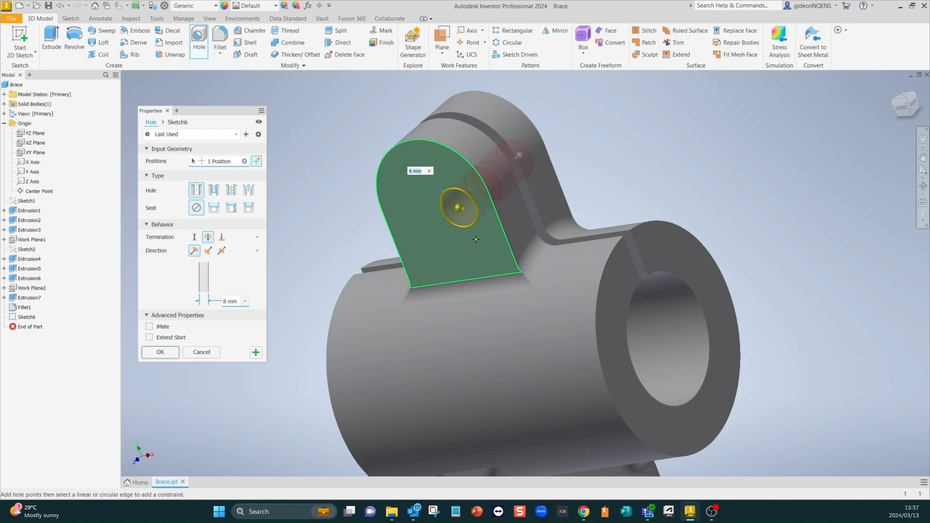
left_click(490, 253)
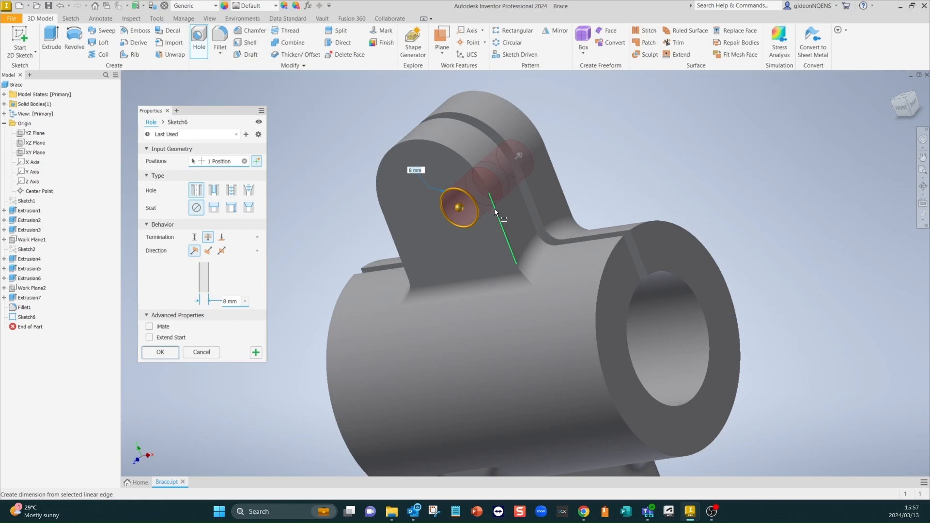
left_click(494, 209)
left_click(492, 278)
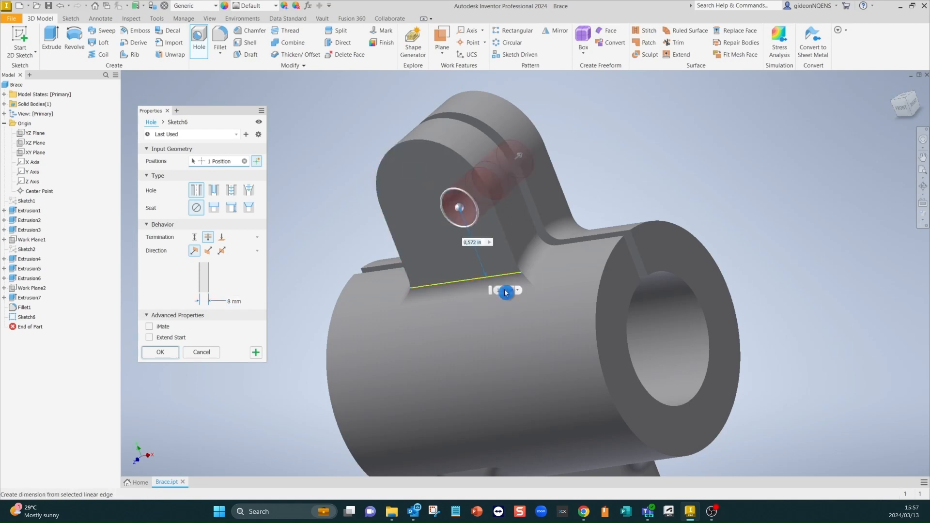
left_click(498, 220)
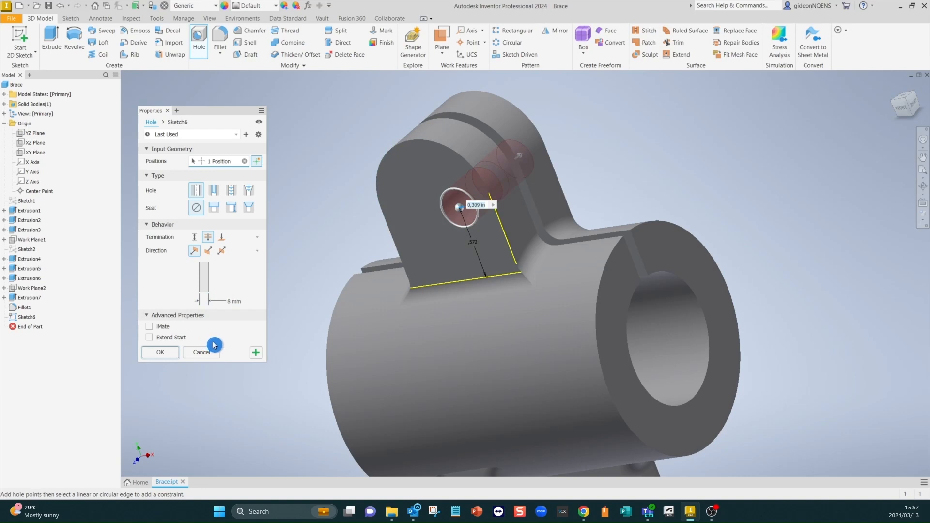
key("Tab")
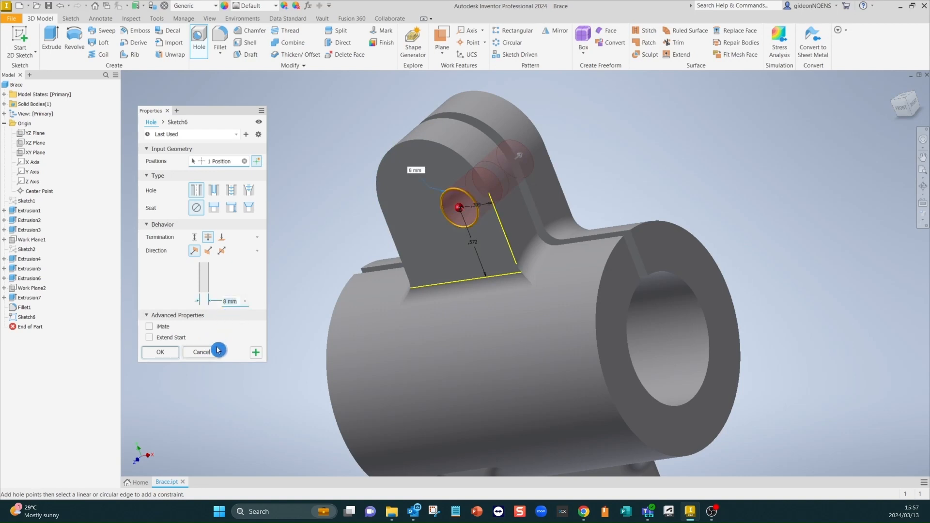
left_click(202, 351)
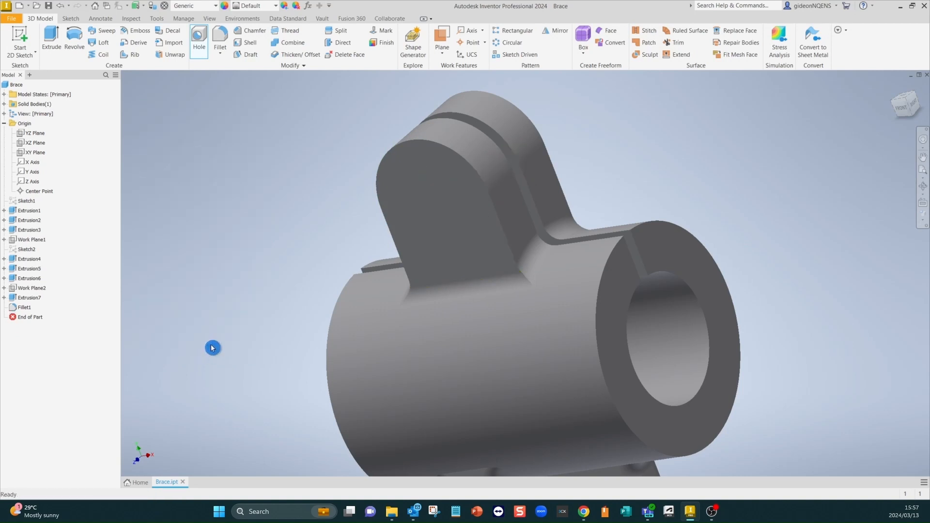
- Create a simple 8 mm through-all hole on the flat lug face, concentric with the lug's rounded edge
left_click(204, 45)
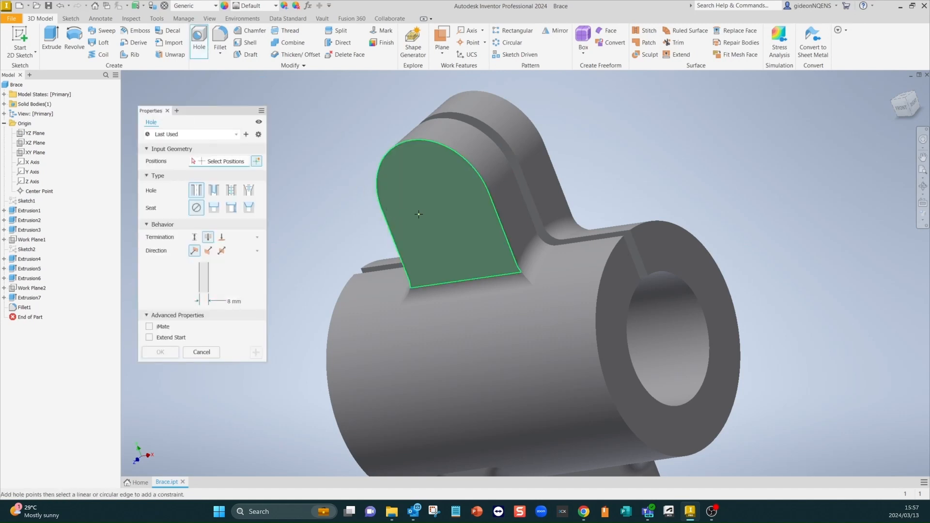
left_click(466, 225)
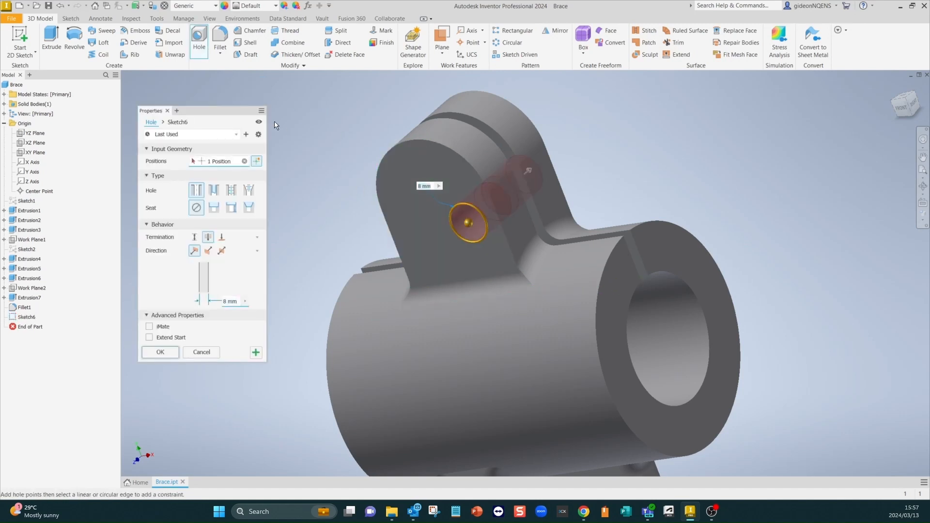
left_click(440, 144)
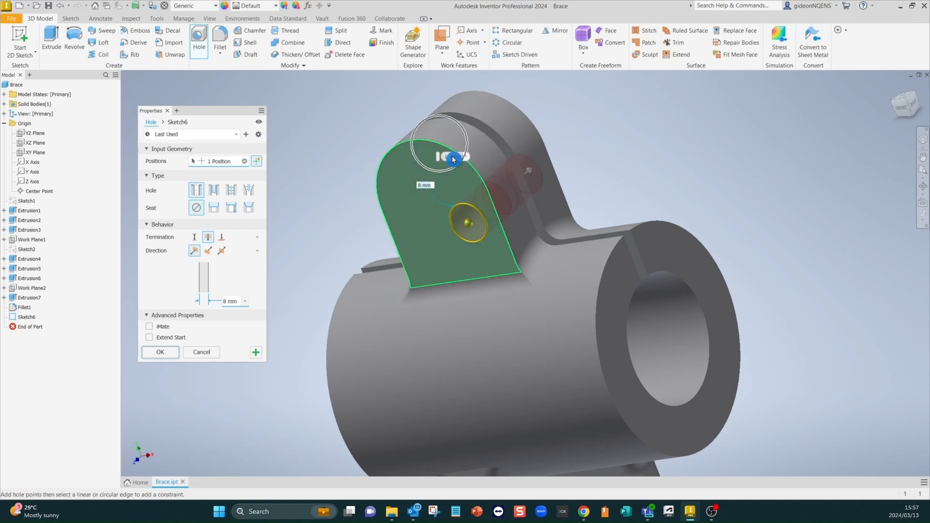
left_click(453, 159)
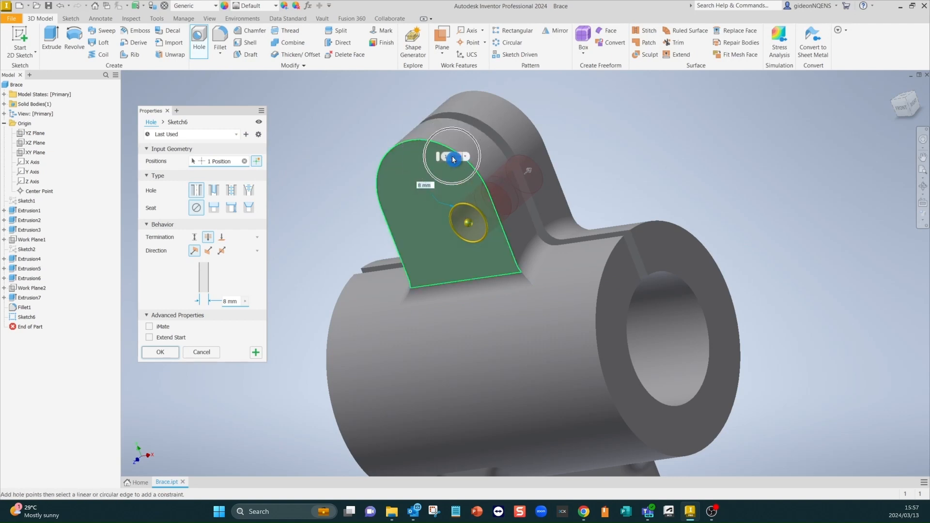
left_click(428, 141)
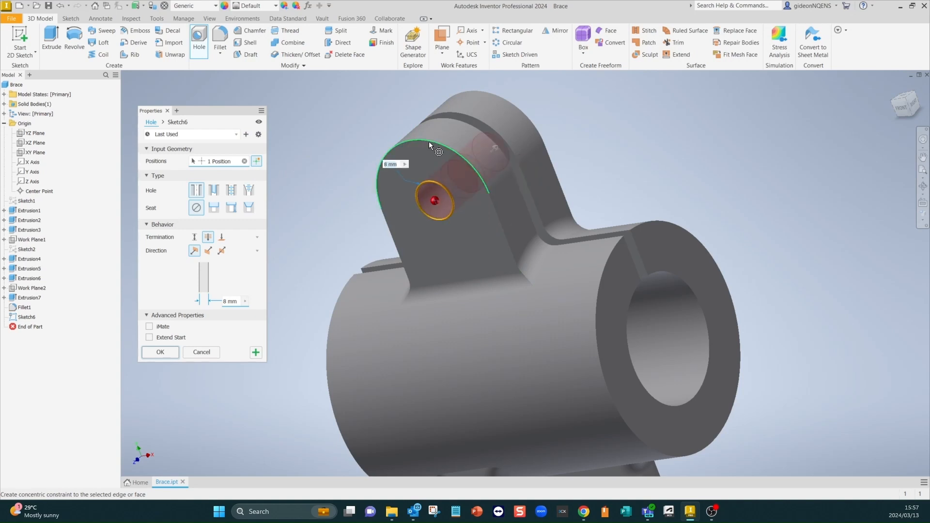
left_click(160, 352)
- Start a 2D sketch on the slotted clamp cylinder's end face and project the outline of that face
scroll(231, 338, "up", 3)
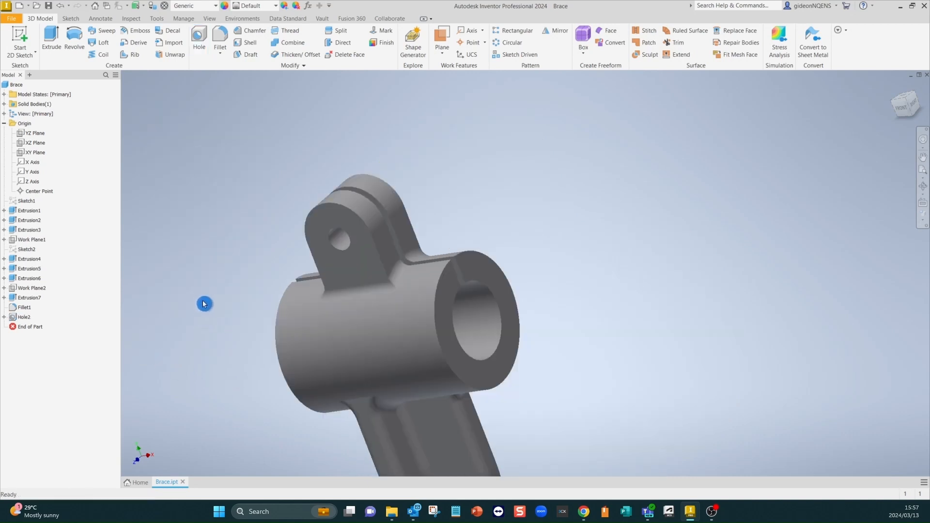
middle_click_drag(214, 318, 459, 227, "shift")
scroll(463, 295, "up", 3)
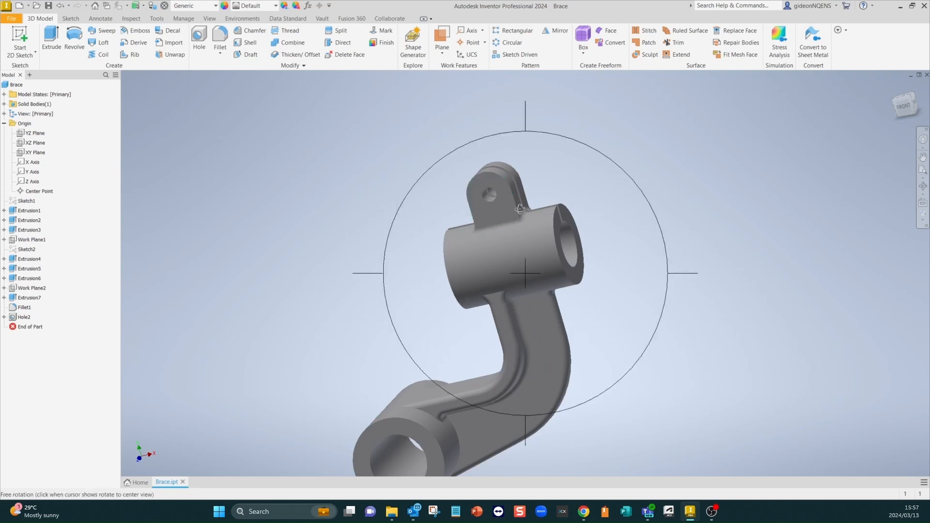
middle_click_drag(552, 197, 446, 223, "shift")
scroll(357, 183, "up", 3)
scroll(347, 241, "down", 4)
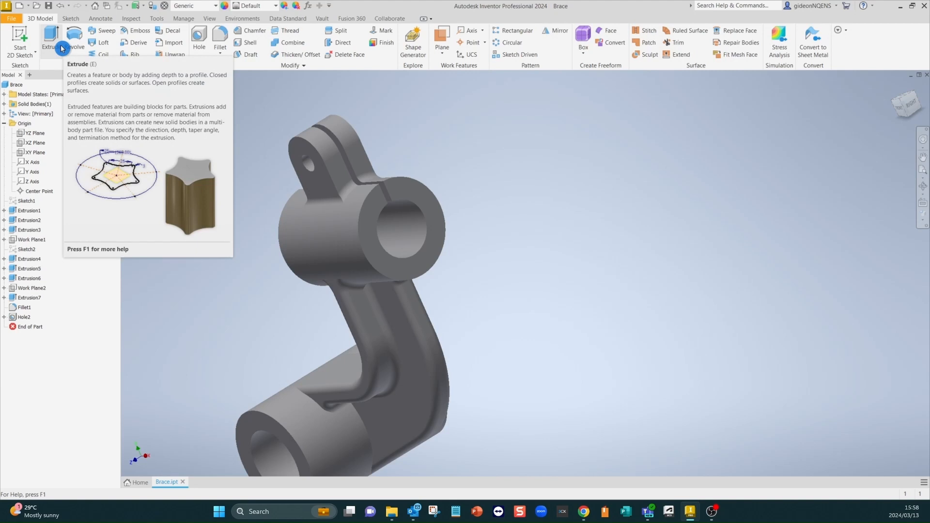
left_click(20, 40)
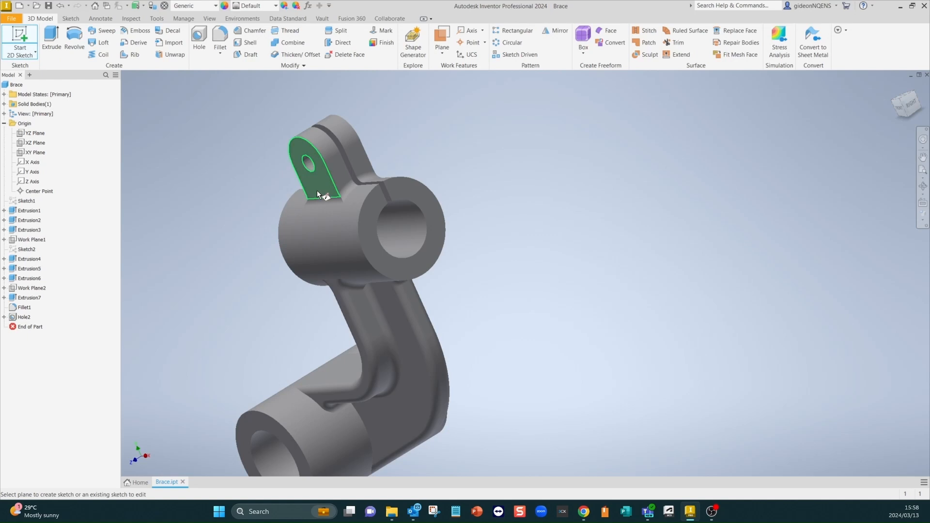
left_click(421, 210)
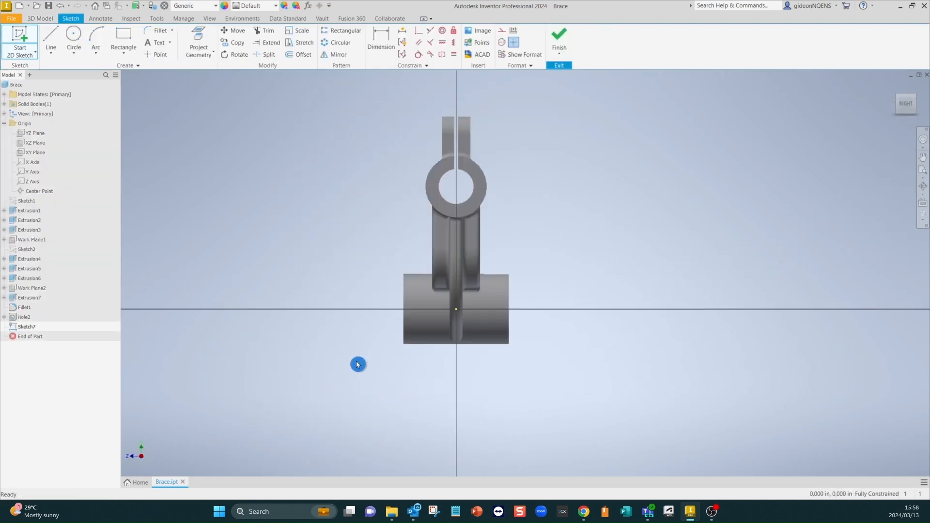
left_click(198, 41)
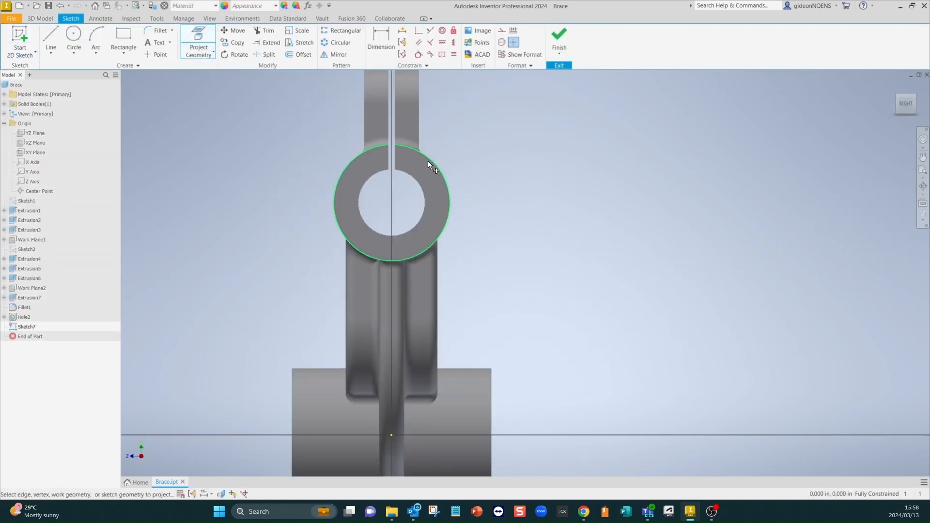
left_click(419, 175)
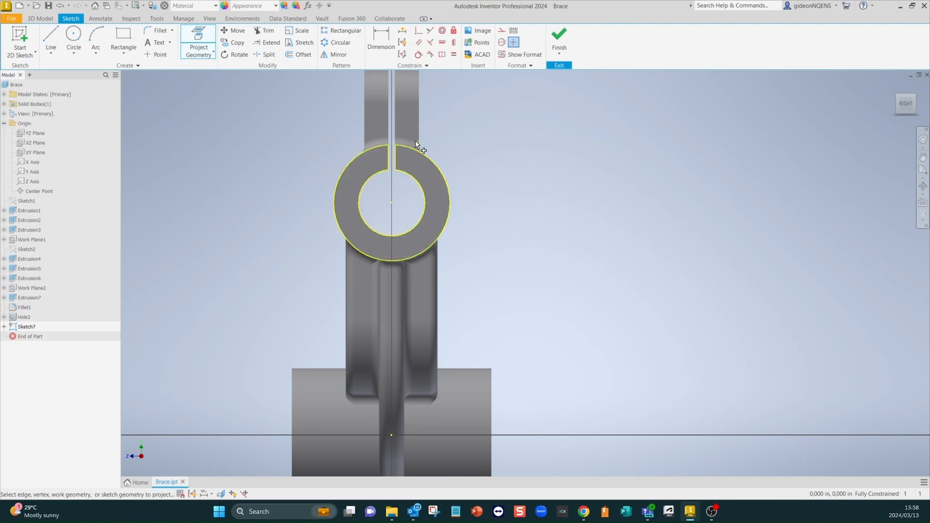
- Sketch a horizontal line beside the projected ring and a second line rising at an angle from its endpoint nearest the ring
scroll(407, 197, "up", 3)
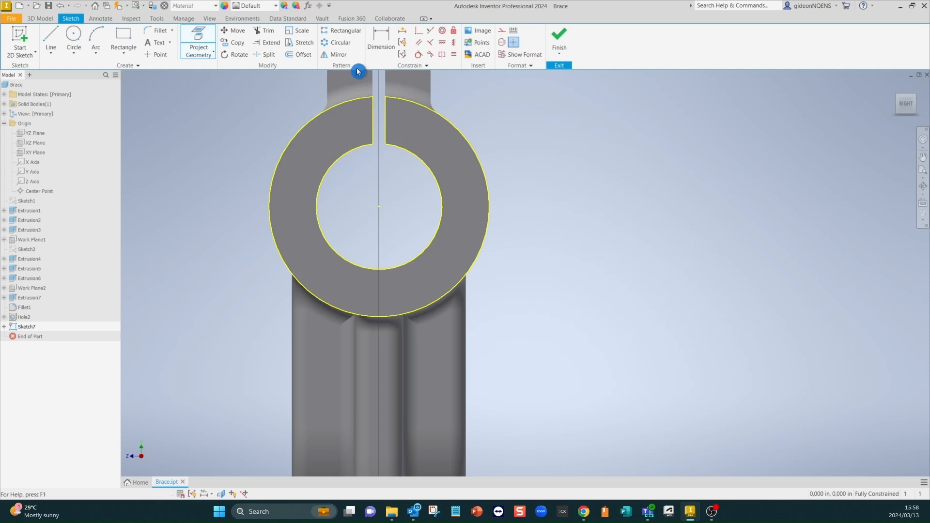
left_click(50, 36)
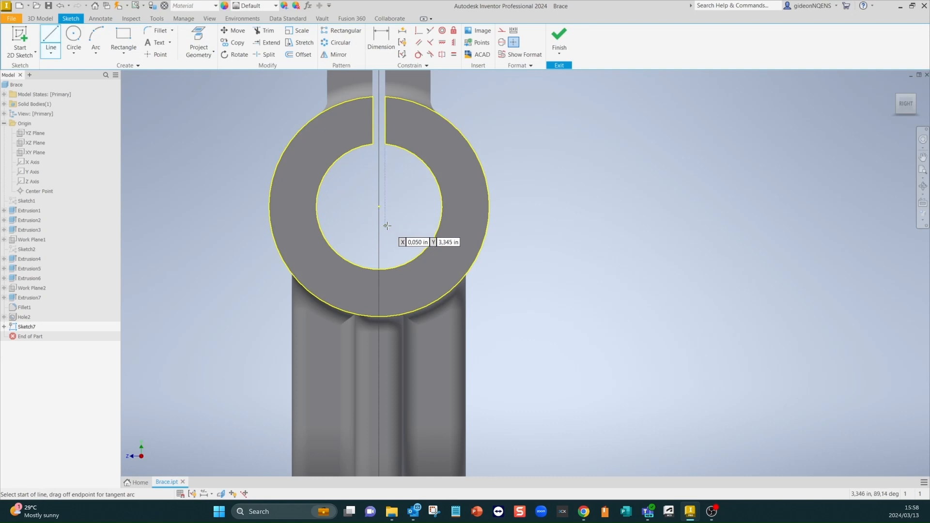
left_click(535, 250)
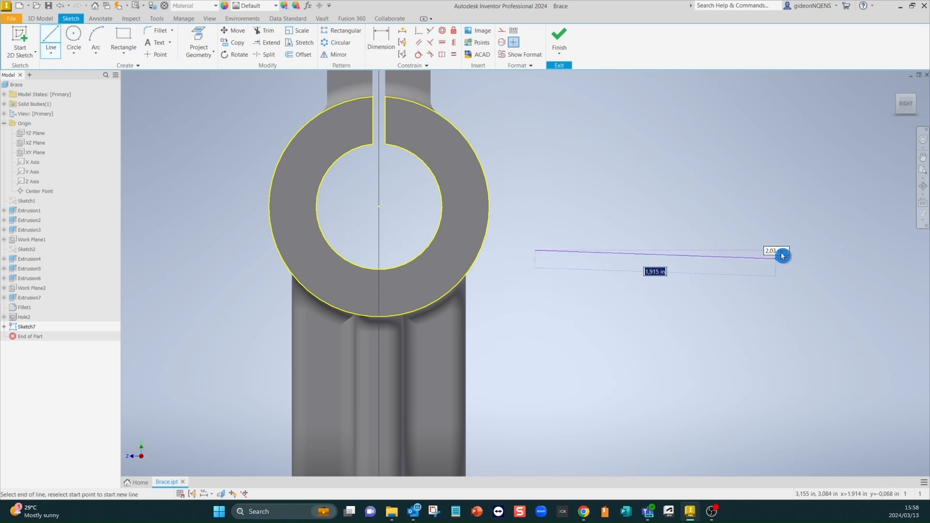
left_click(728, 259)
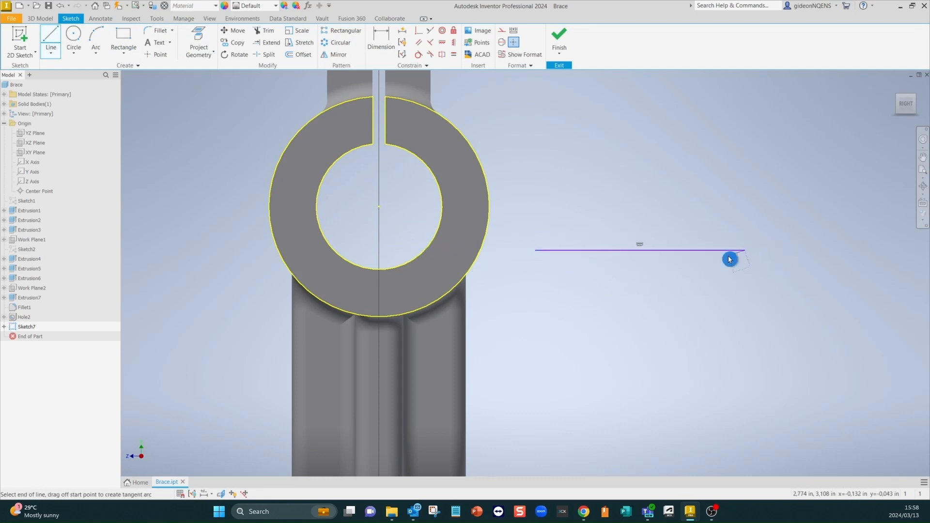
left_click(54, 40)
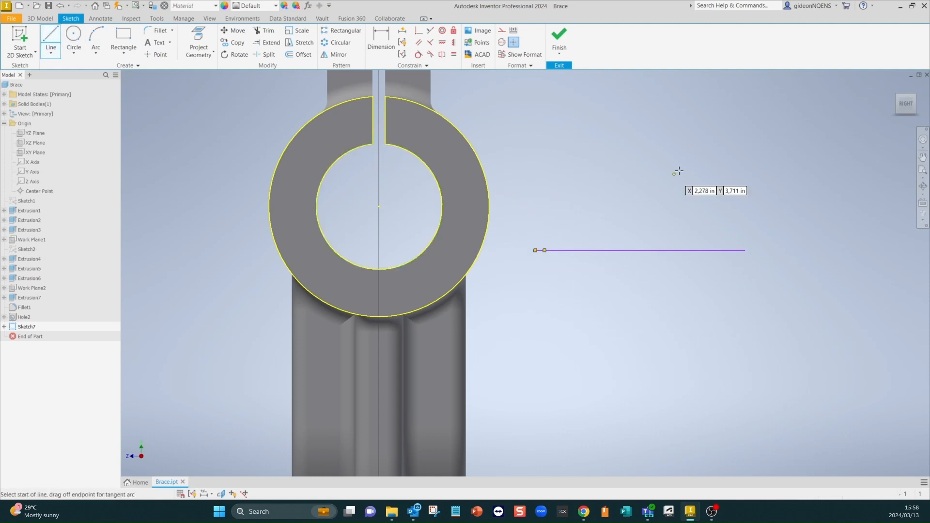
left_click(535, 253)
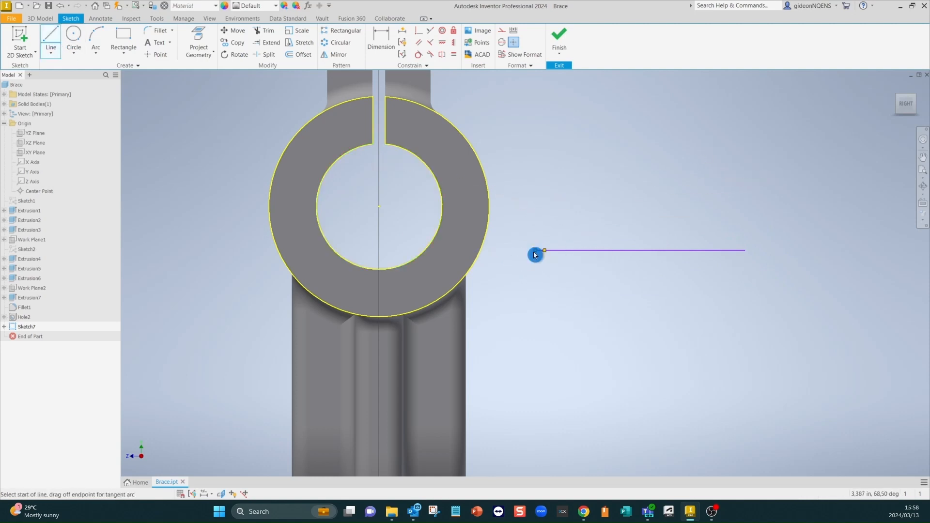
left_click(686, 137)
key("Escape")
- Dimension the angle between the two sketched lines and set it to 32 degrees
left_click(380, 33)
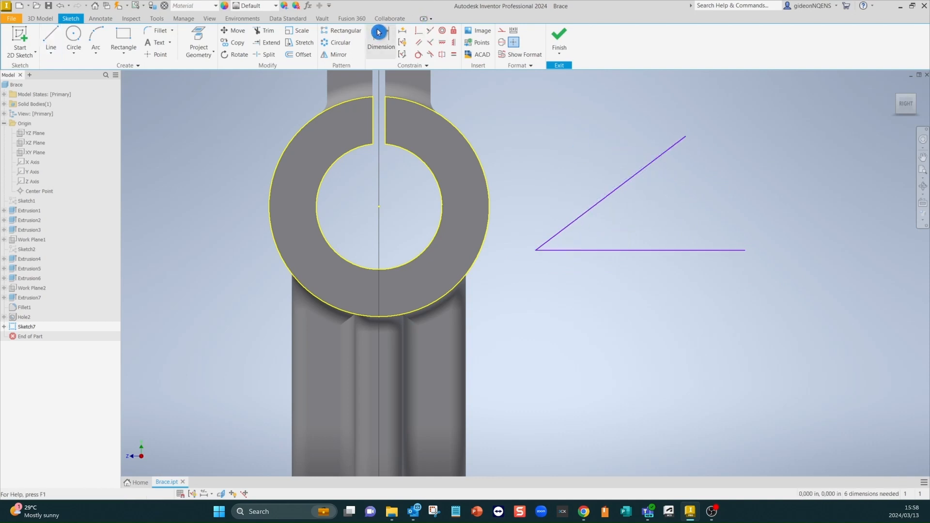
left_click(606, 199)
left_click(619, 251)
left_click(624, 227)
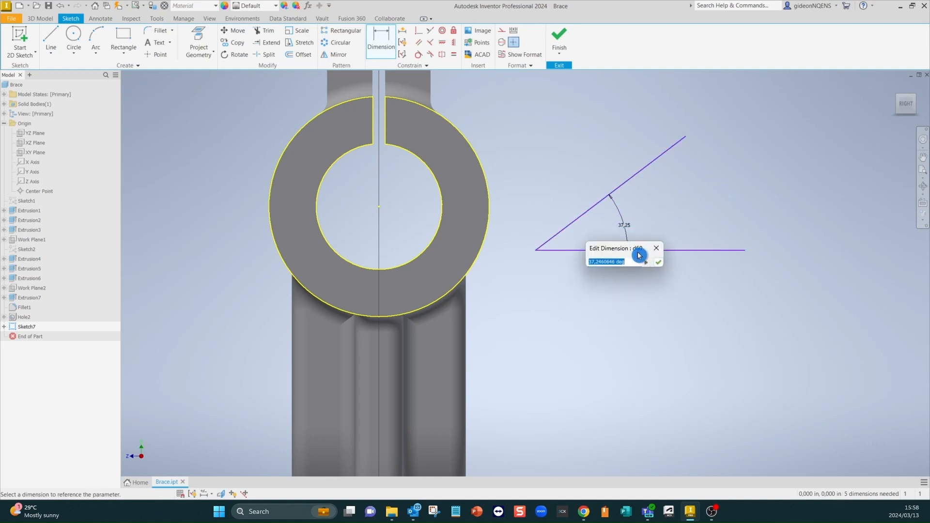
type("32")
key("Return")
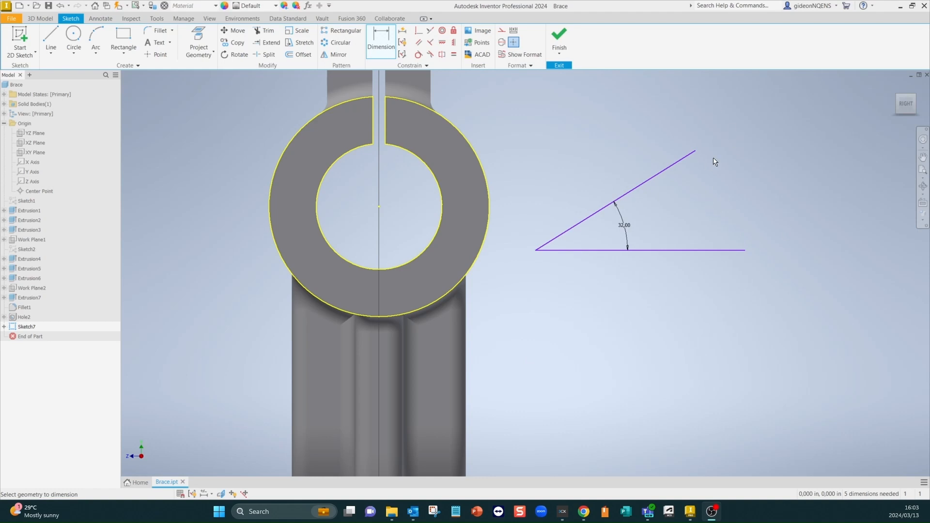
- Convert both lines of the 32-degree angle to construction geometry
left_click(761, 135)
mouse_move(728, 133)
left_mouse_down()
mouse_move(747, 119)
mouse_move(683, 141)
mouse_move(607, 327)
left_mouse_up()
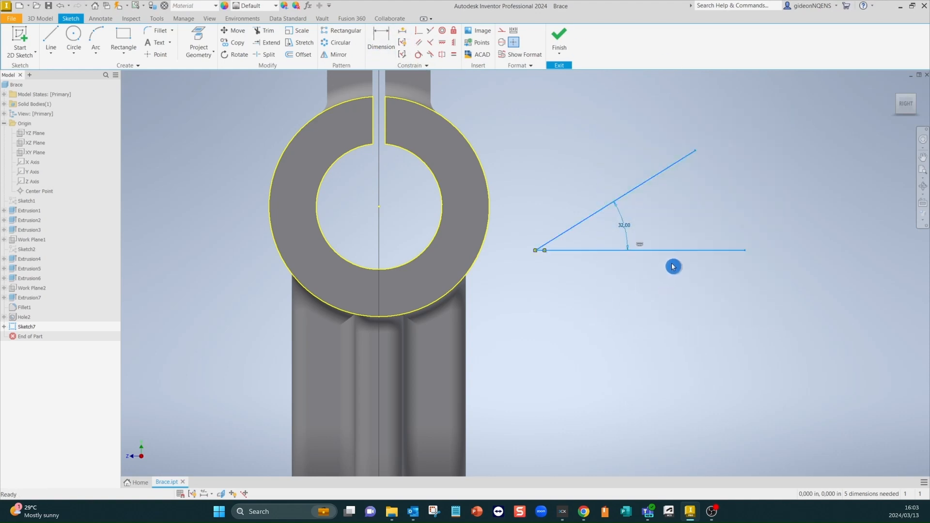
right_click(670, 252)
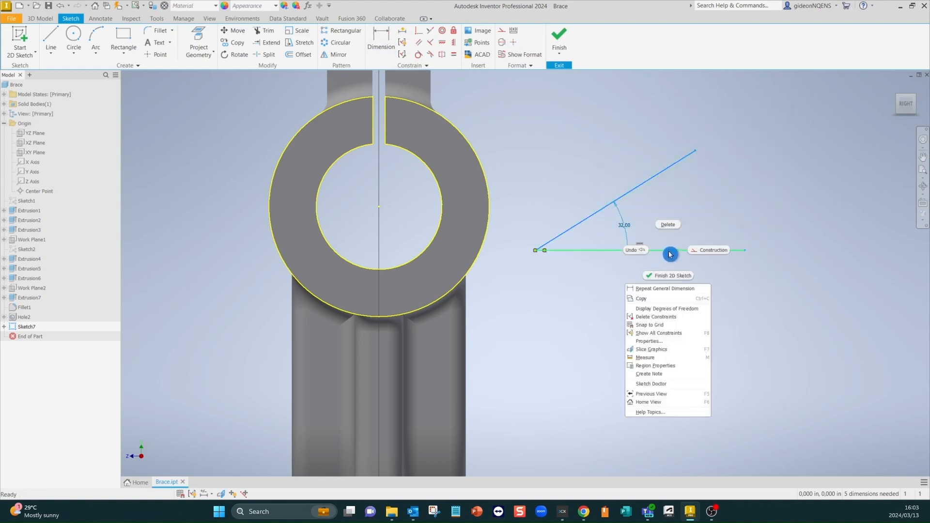
left_click(707, 255)
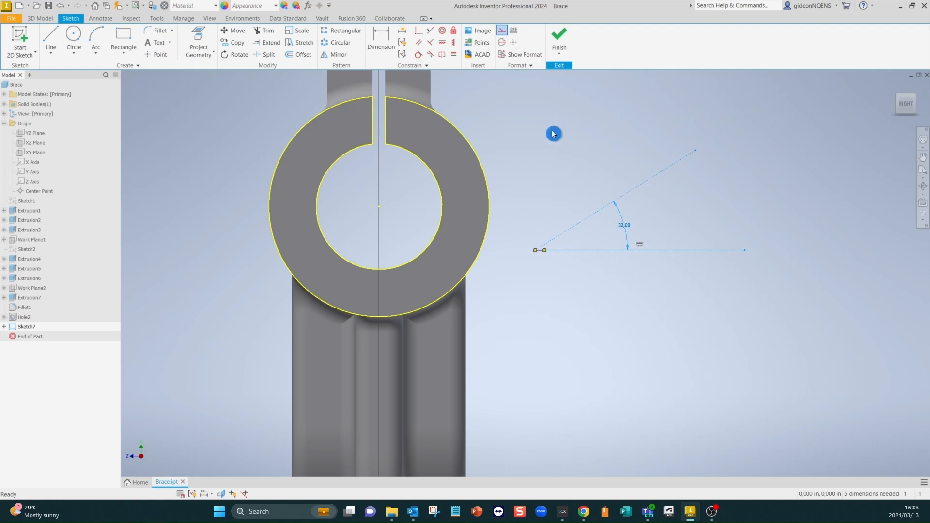
- Make the shared vertex of the 32-degree construction lines coincident with the centre of the projected ring
left_click(417, 30)
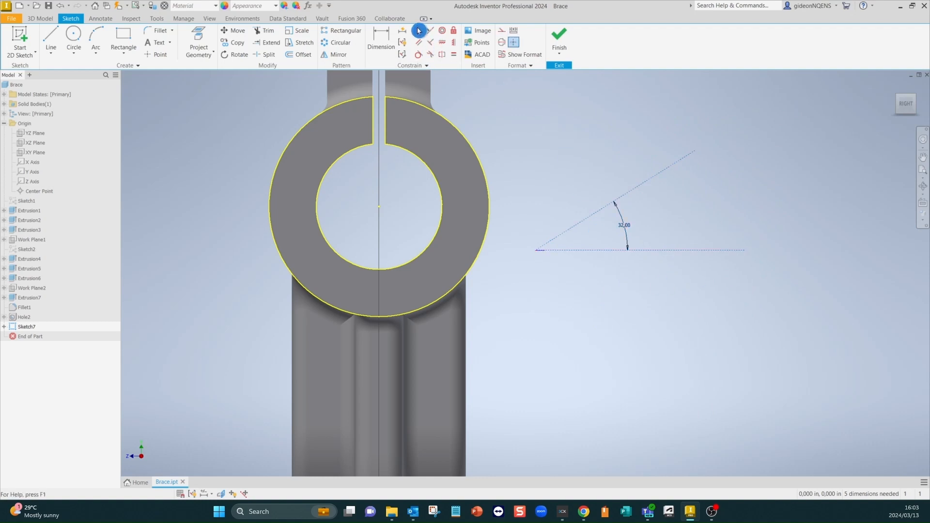
left_click(535, 251)
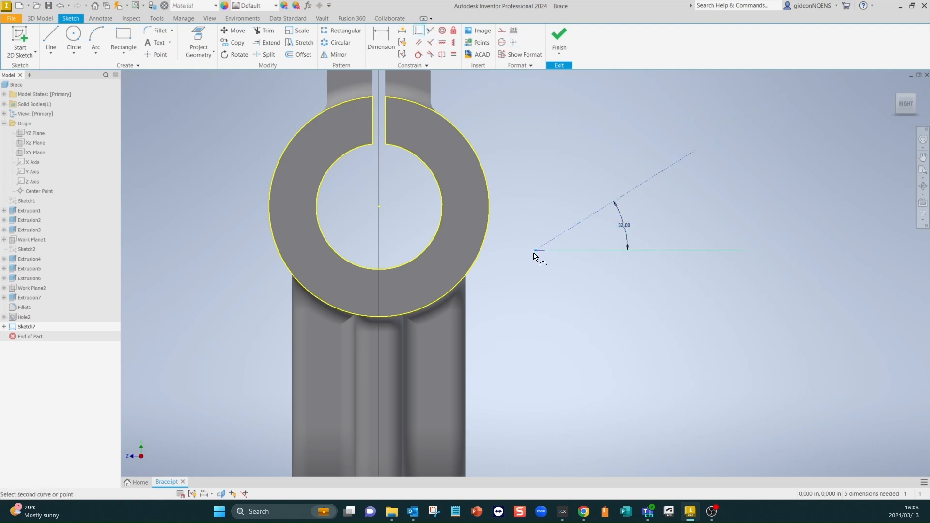
left_click(379, 207)
left_click(543, 348)
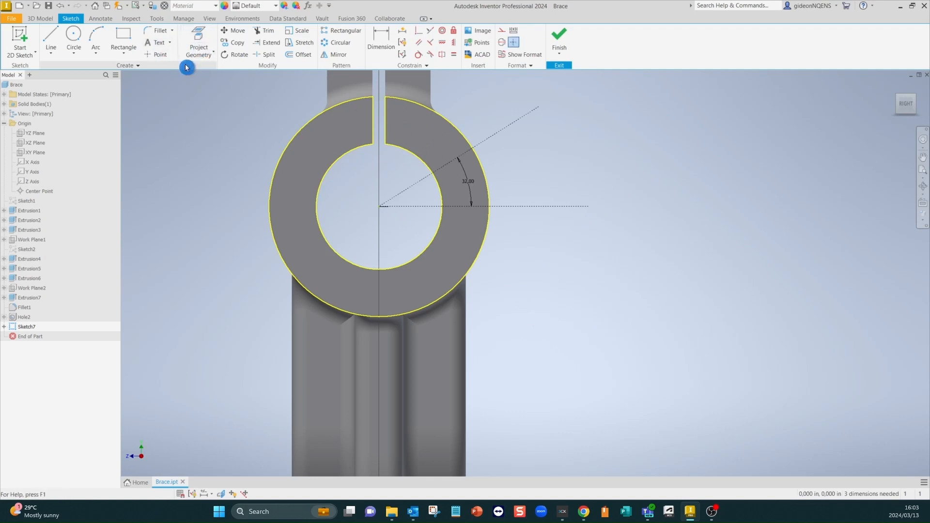
- Place a sketch point in the empty area beside the ring and make it coincident with the angled construction line
left_click(164, 57)
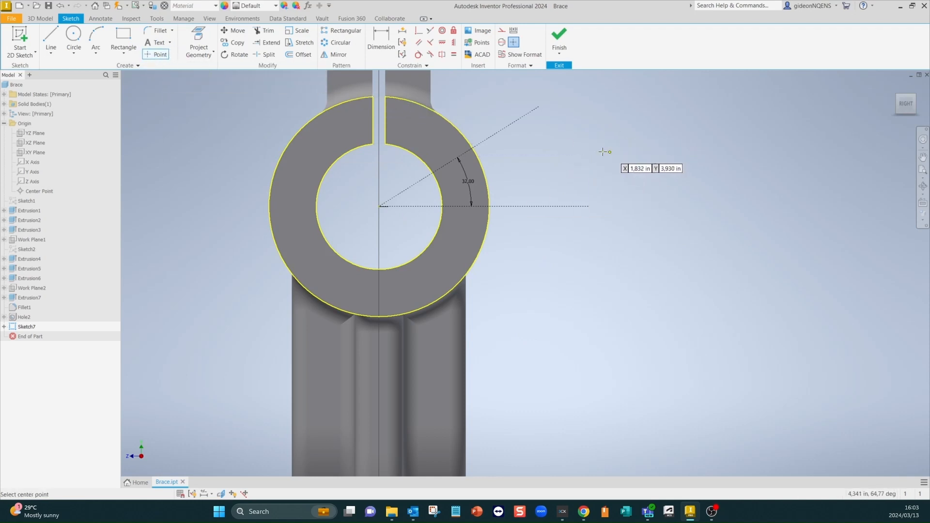
left_click(643, 149)
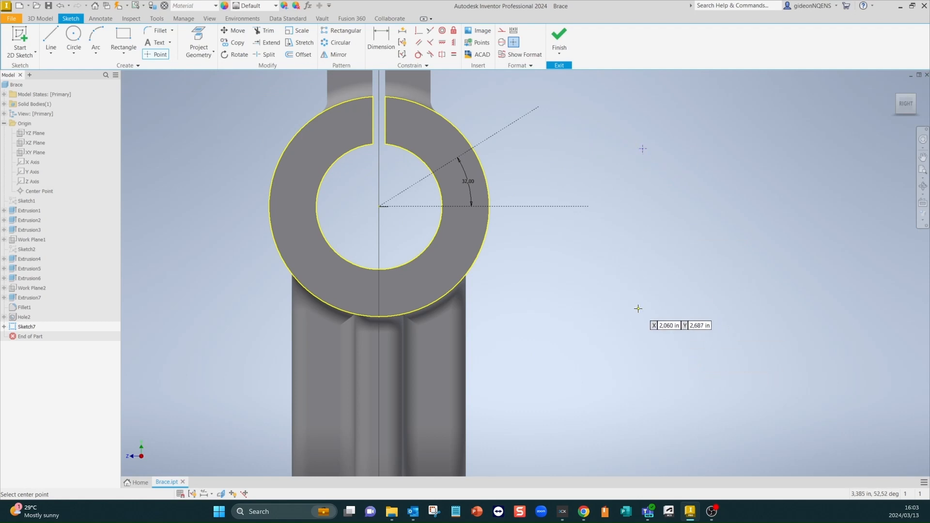
key("Escape")
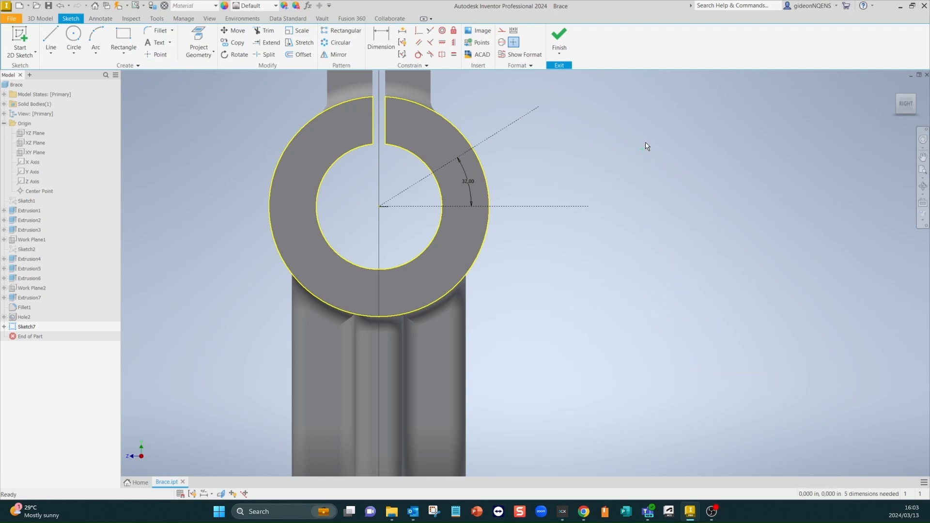
left_click(417, 33)
left_click(490, 140)
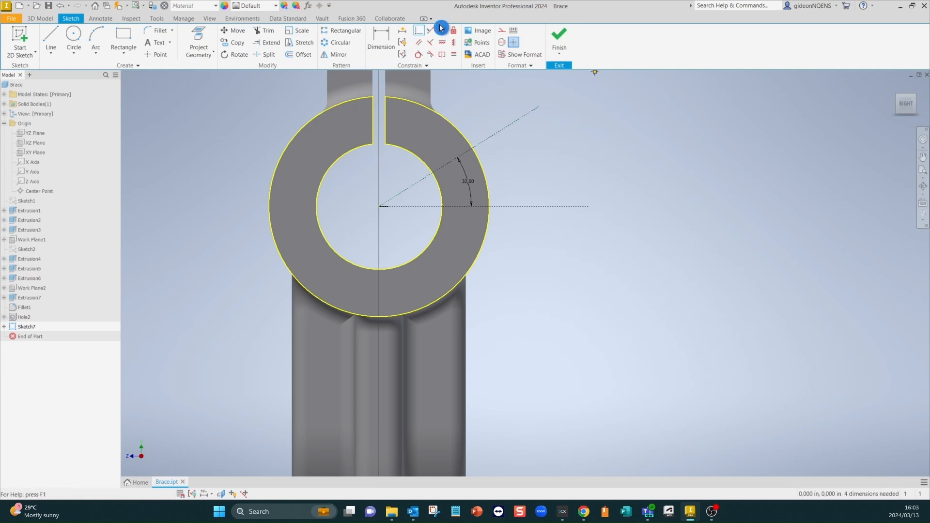
- Add an aligned dimension between the ring's centre and the sketch point and set it to 0.58 in
left_click(383, 41)
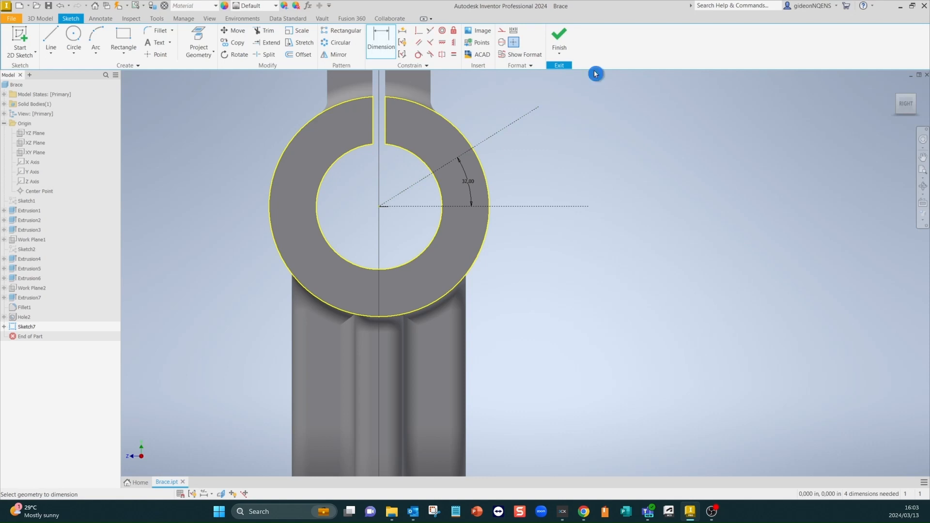
right_click(334, 169)
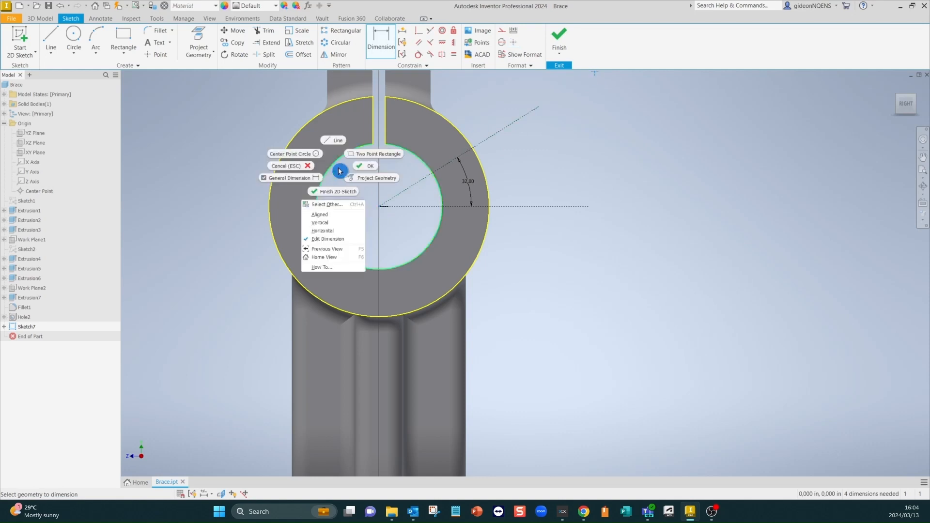
left_click(340, 214)
left_click(228, 142)
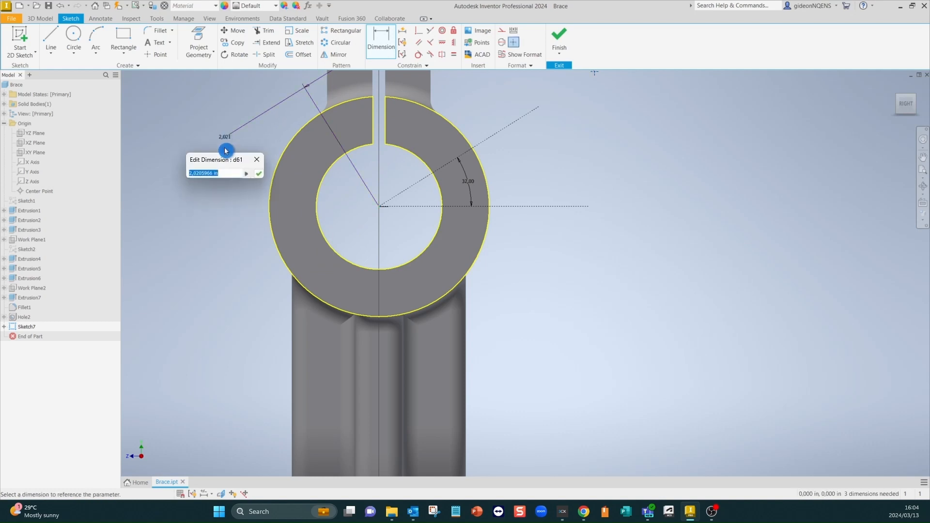
type("0.58")
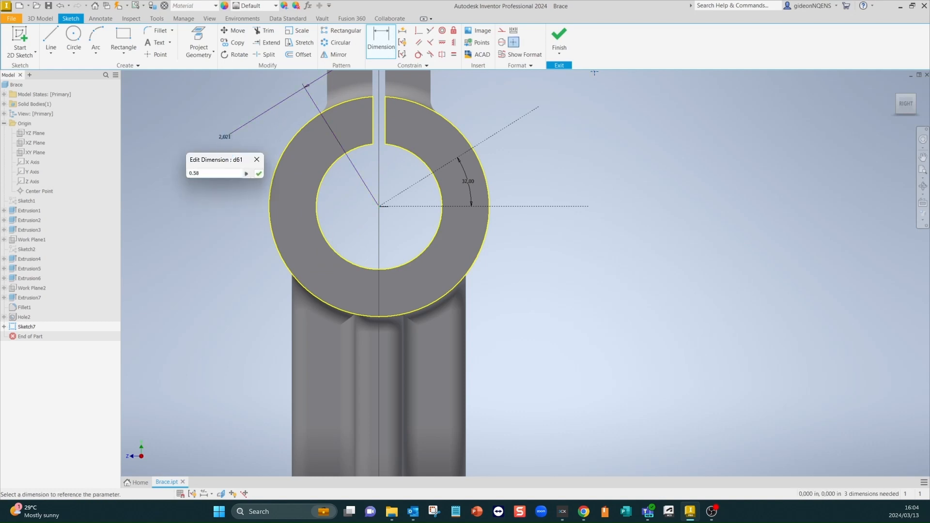
key("Return")
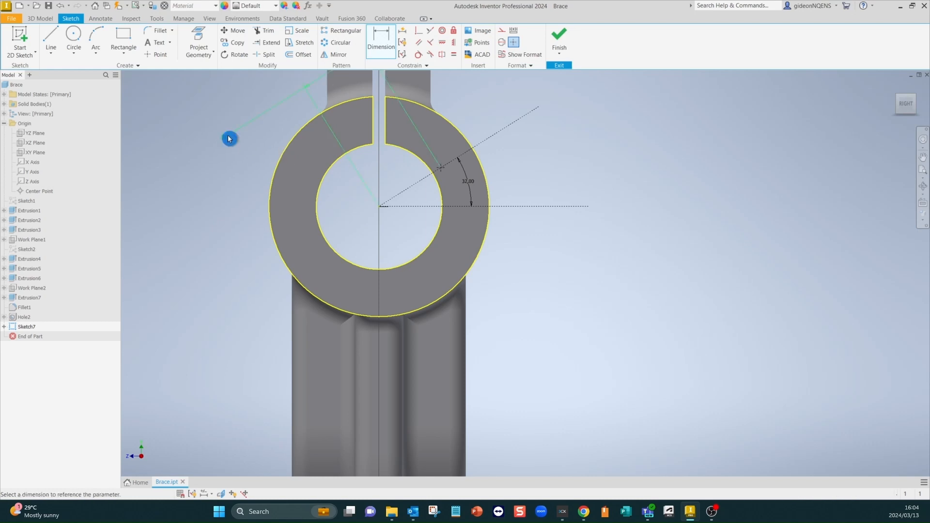
- Change the sketch point's distance from the ring's centre to 0.8 in
double_click(226, 138)
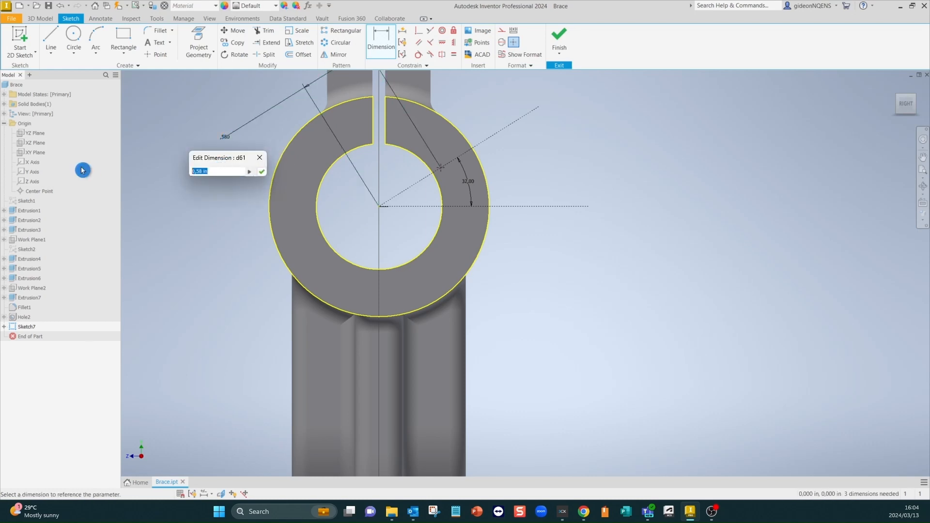
type("0.5")
key("Return")
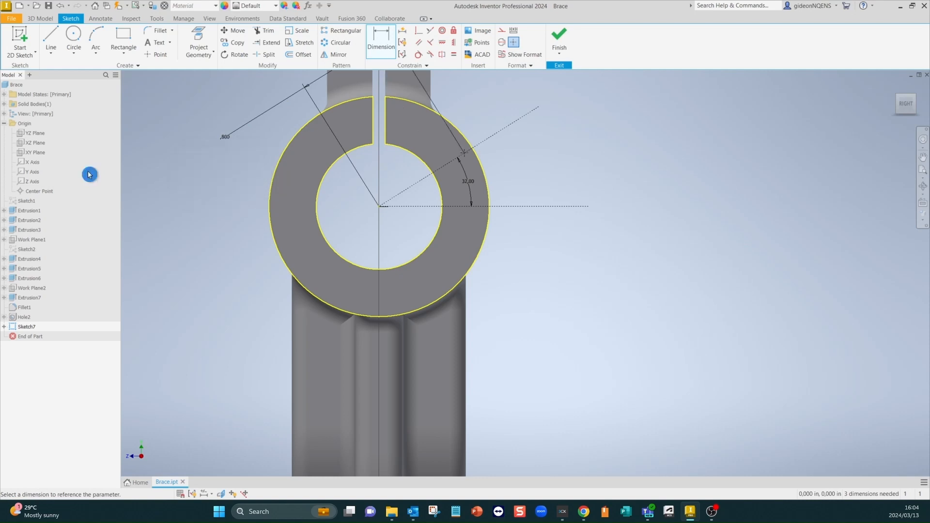
- Set the sketch point's distance from the ring's centre to 0.7 in and finish the sketch
double_click(225, 137)
type("0,8 in")
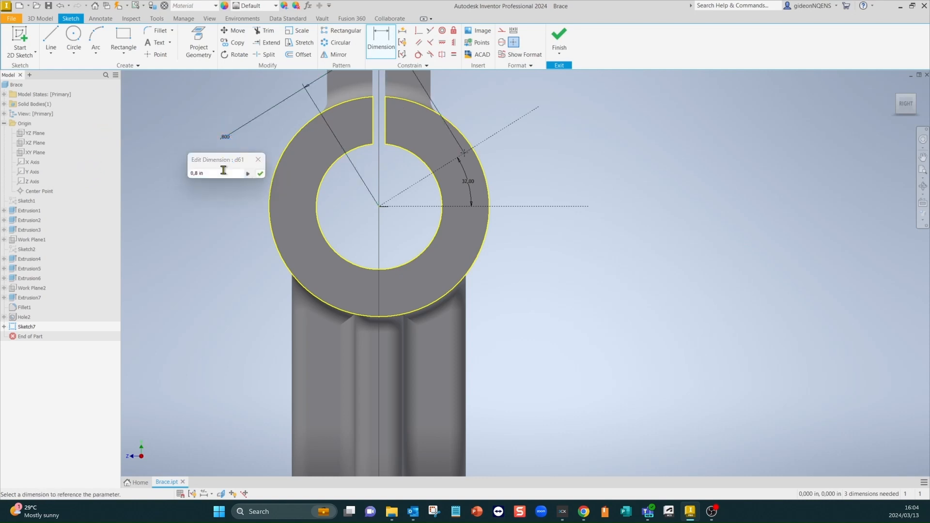
left_click(84, 176)
type(".7")
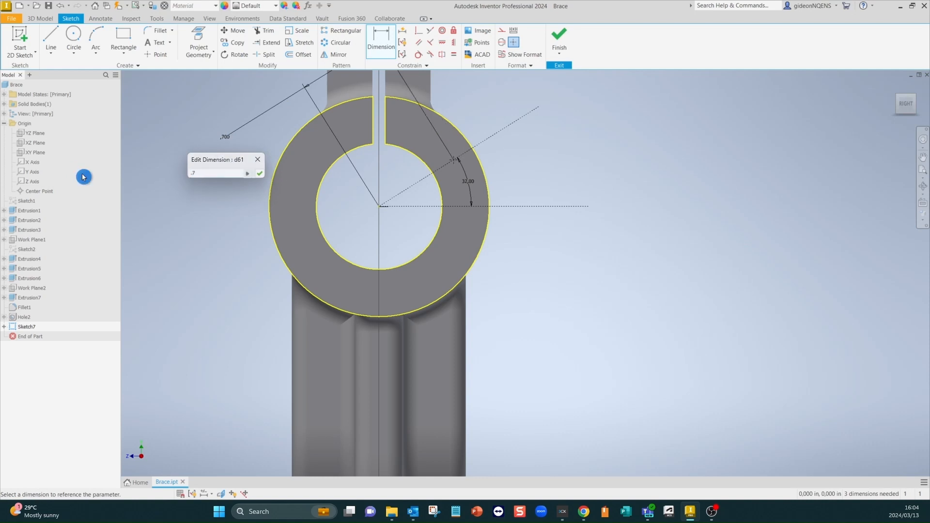
key("Return")
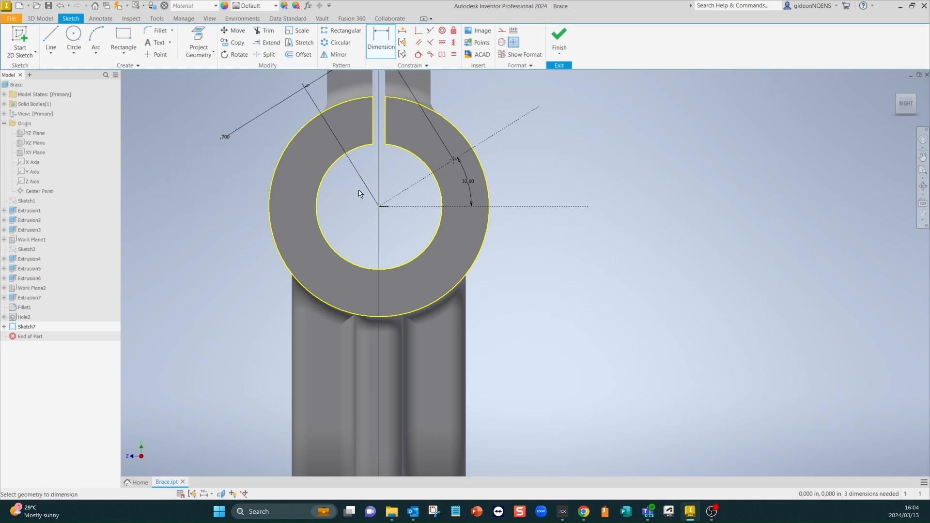
left_click(560, 38)
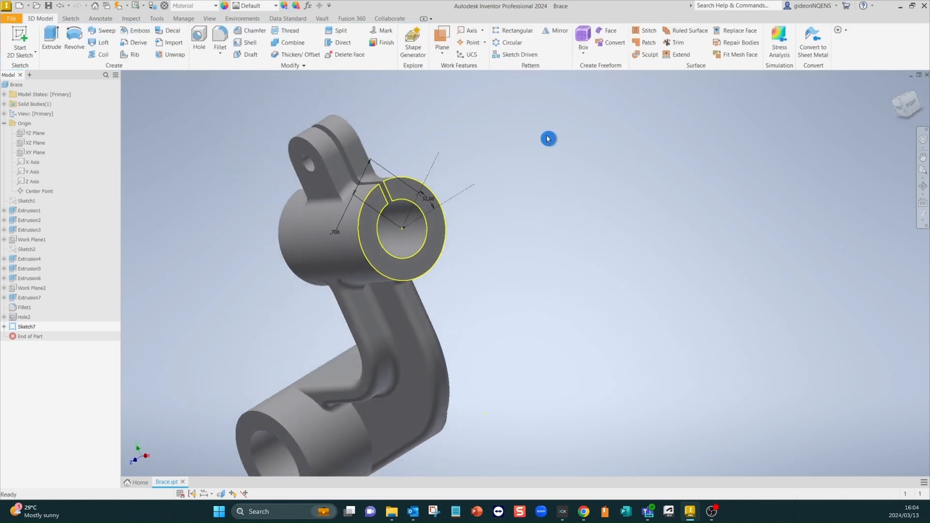
- Start a simple hole at the sketch point on the cylinder's end face and set its diameter to 4 mm
scroll(461, 187, "up", 3)
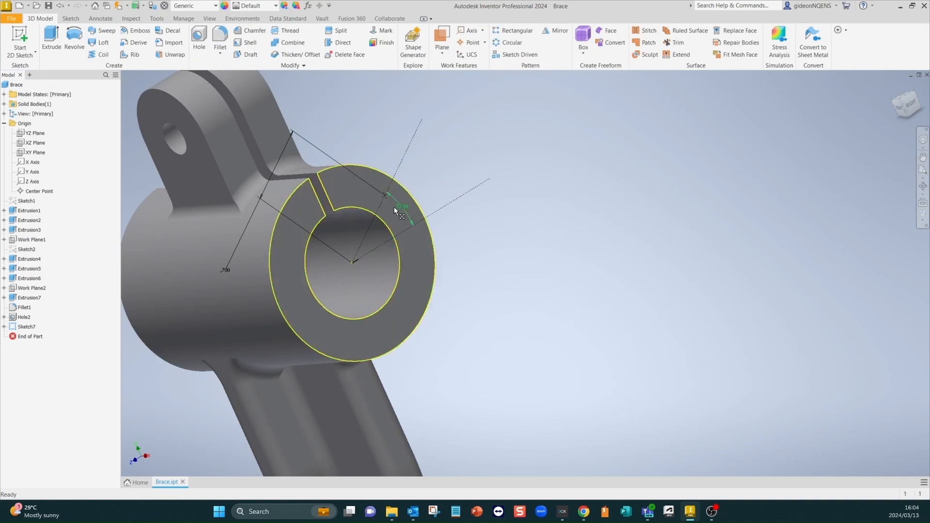
left_click(368, 201)
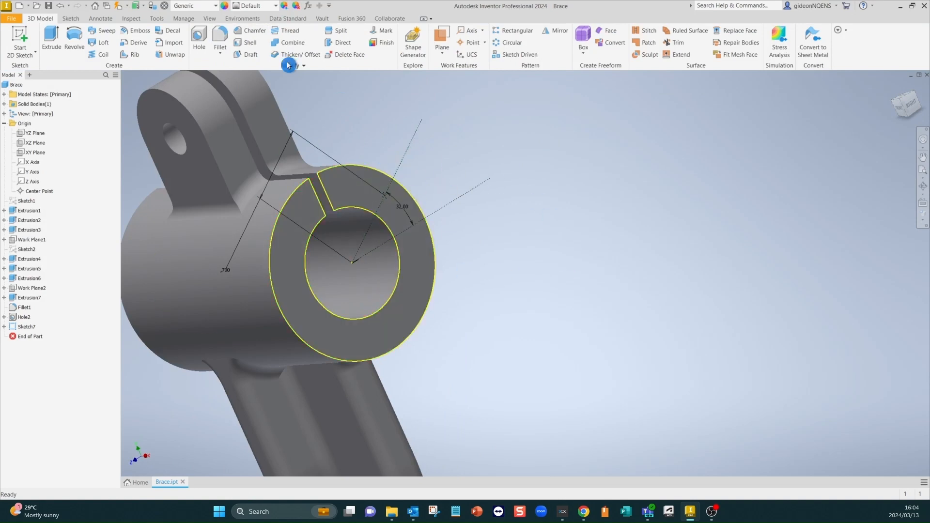
left_click(206, 34)
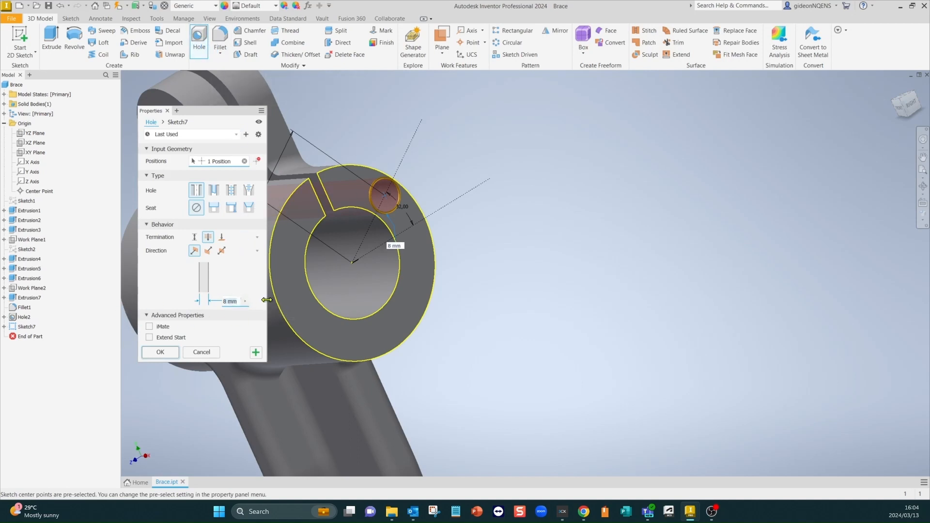
type("4m")
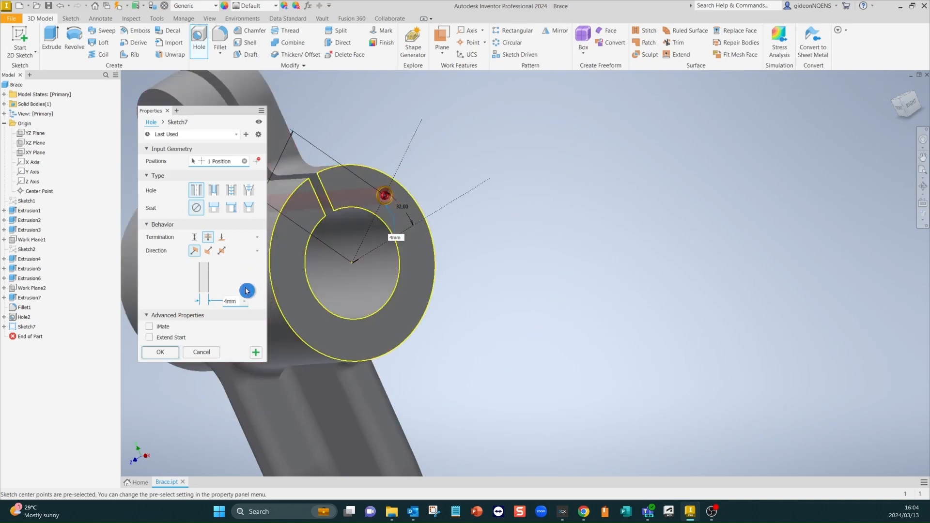
- Set the hole's termination to the clamp cylinder's opposite end face and create the hole
scroll(565, 257, "down", 3)
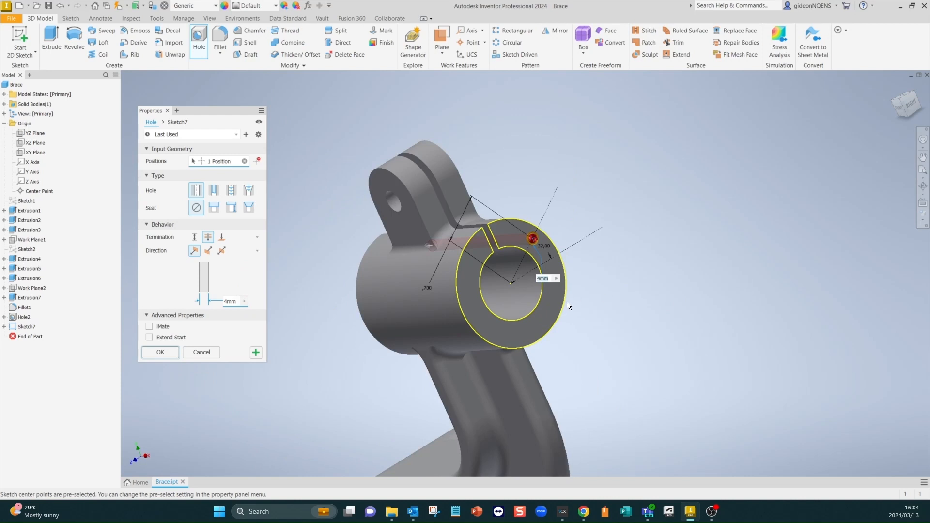
key("F4")
left_click_drag(485, 204, 592, 193)
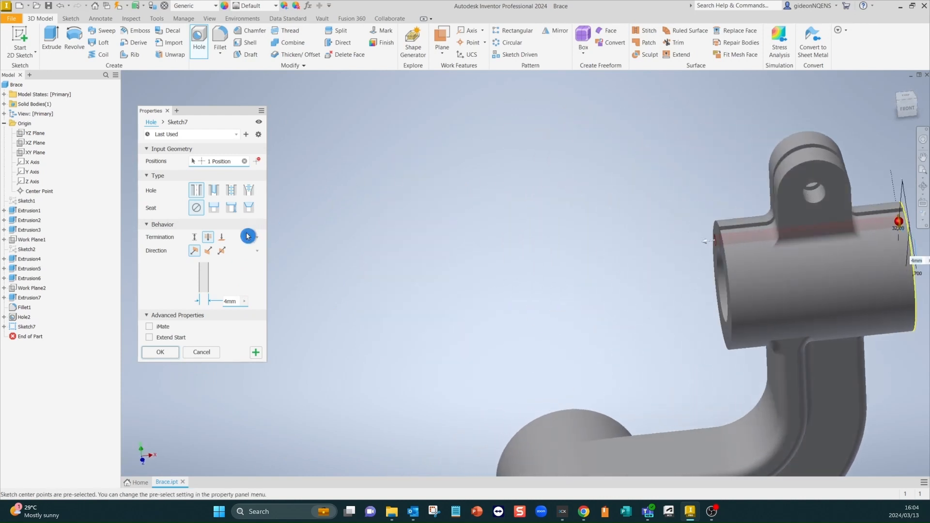
left_click(224, 238)
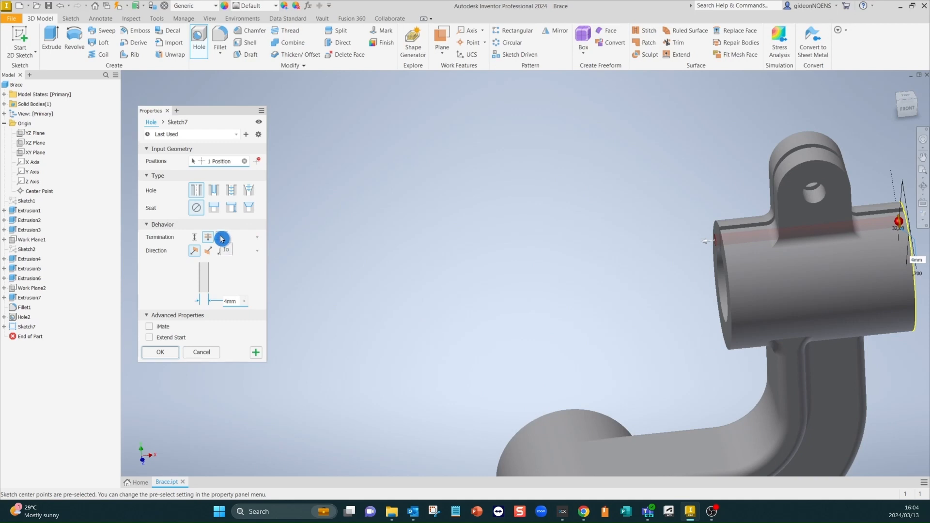
left_click(720, 248)
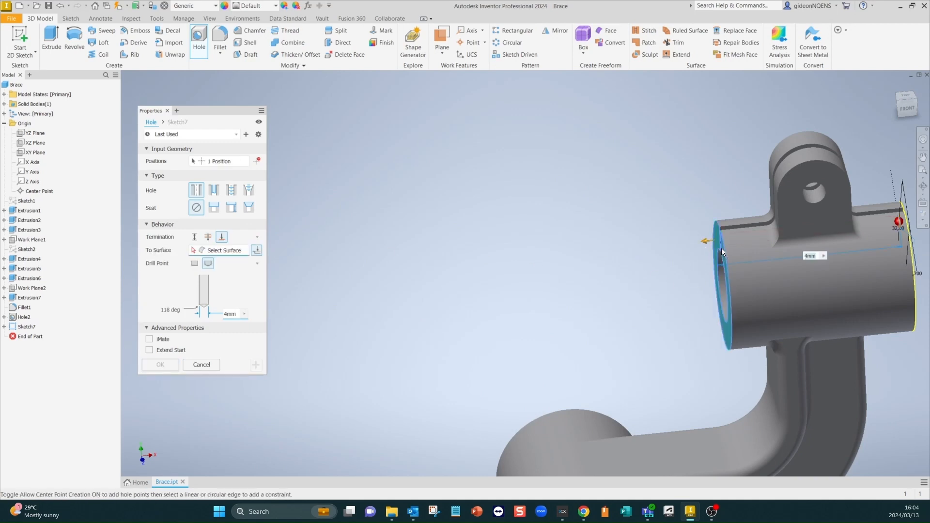
scroll(372, 277, "up", 4)
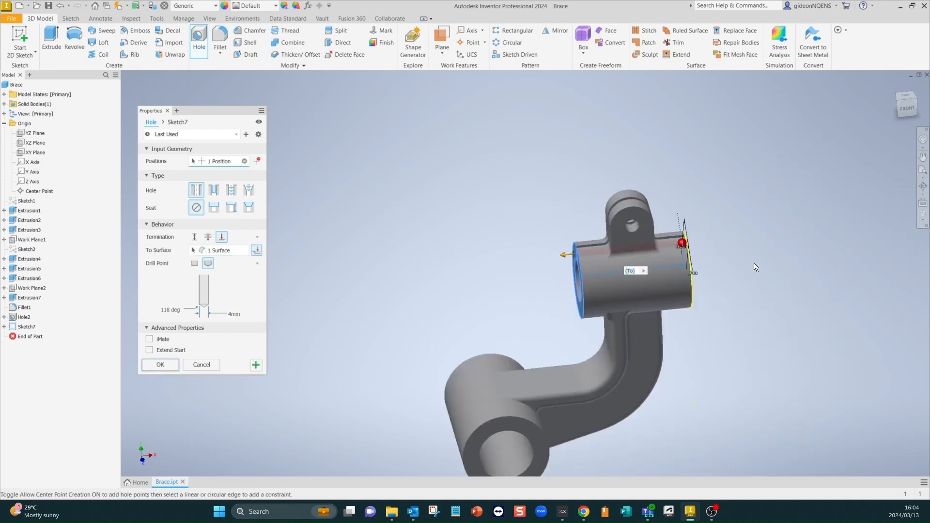
key("F4")
middle_click_drag(604, 337, 534, 339, "shift")
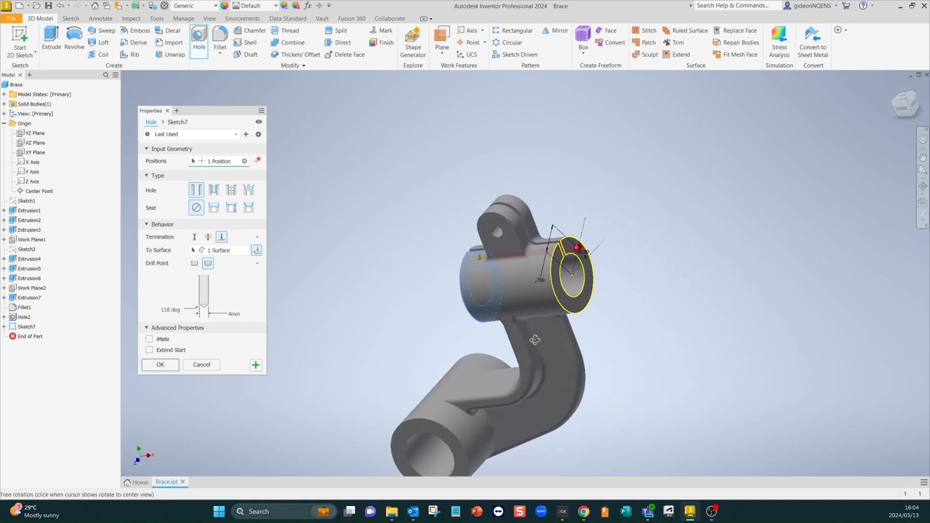
left_click(154, 370)
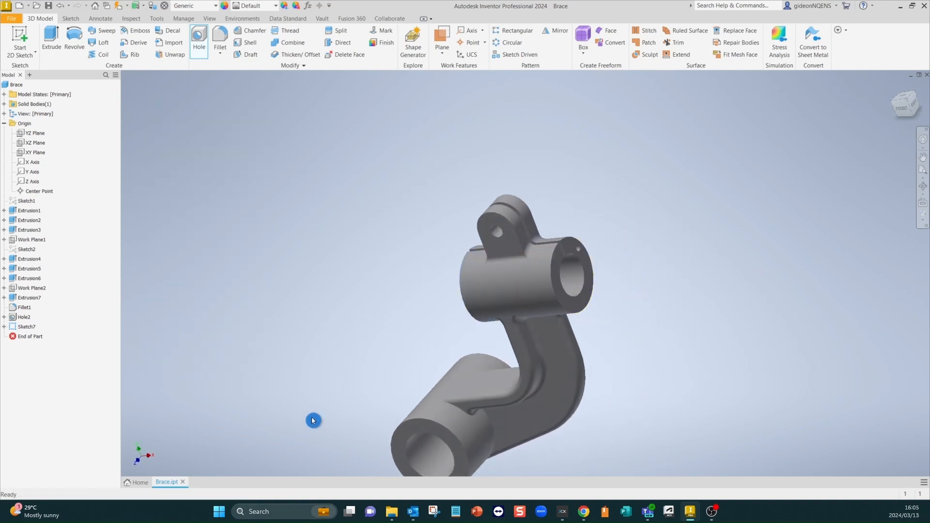
- Start a circular pattern of the 4 mm hole on the clamp cylinder, using the cylinder's axis as the rotation axis
key("F4")
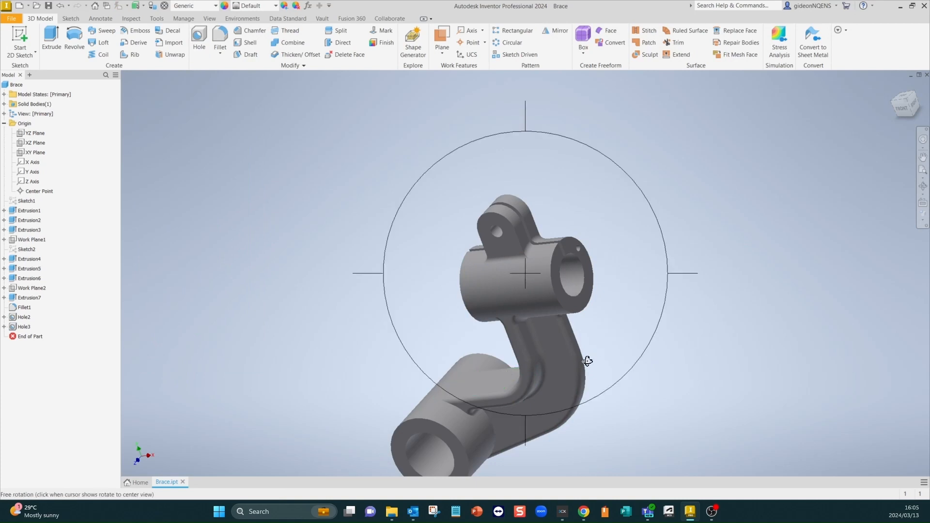
left_click_drag(588, 361, 538, 371)
key("Escape")
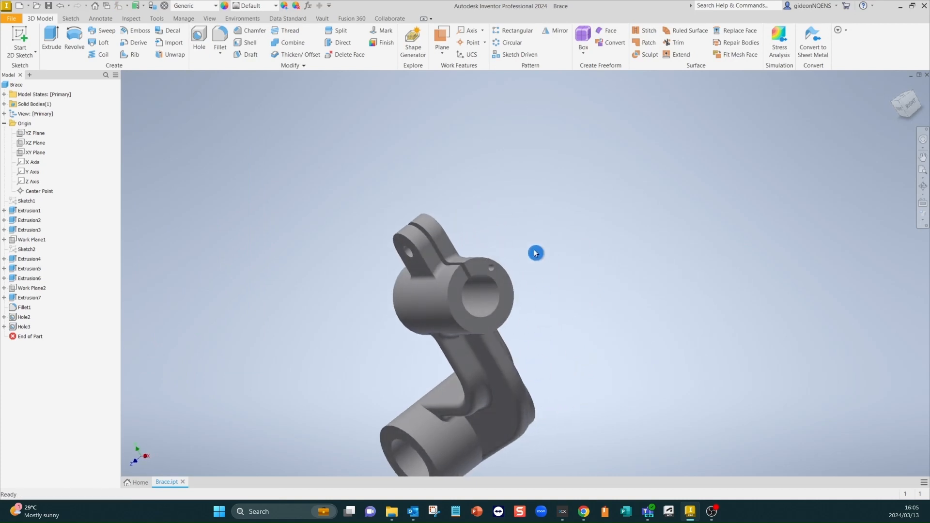
scroll(411, 242, "down", 2)
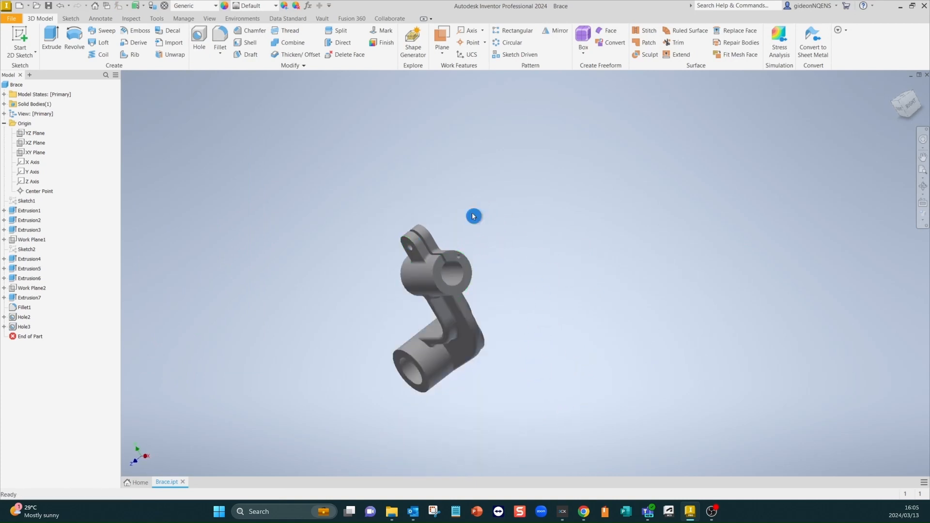
left_click(514, 43)
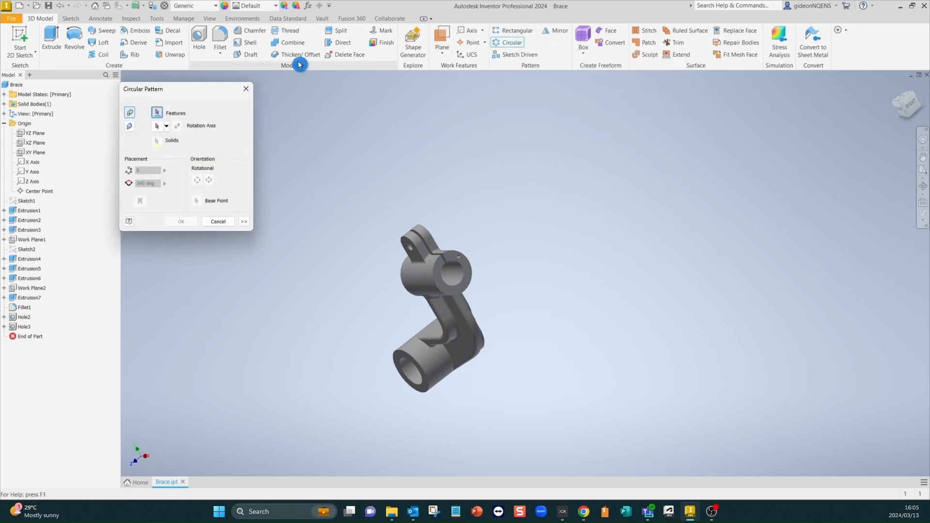
left_click(166, 128)
left_click(141, 149)
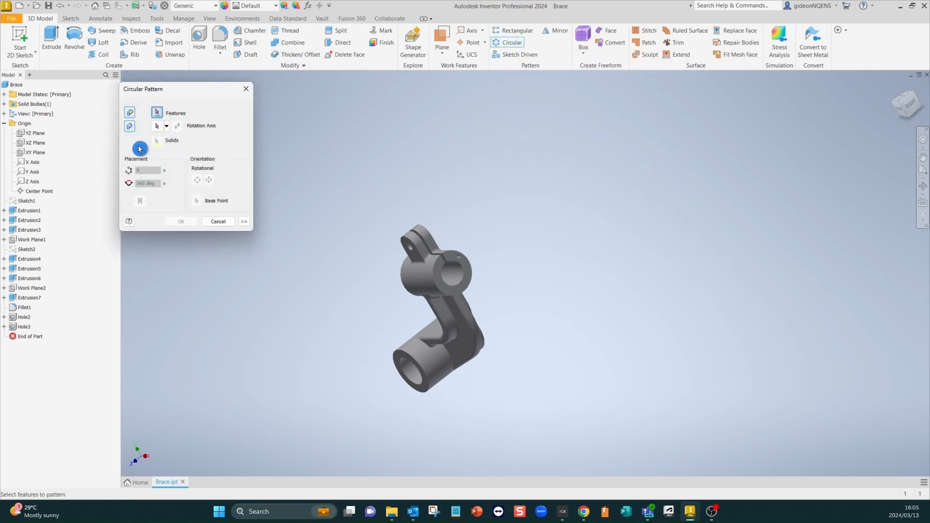
scroll(481, 265, "up", 3)
left_click(229, 163)
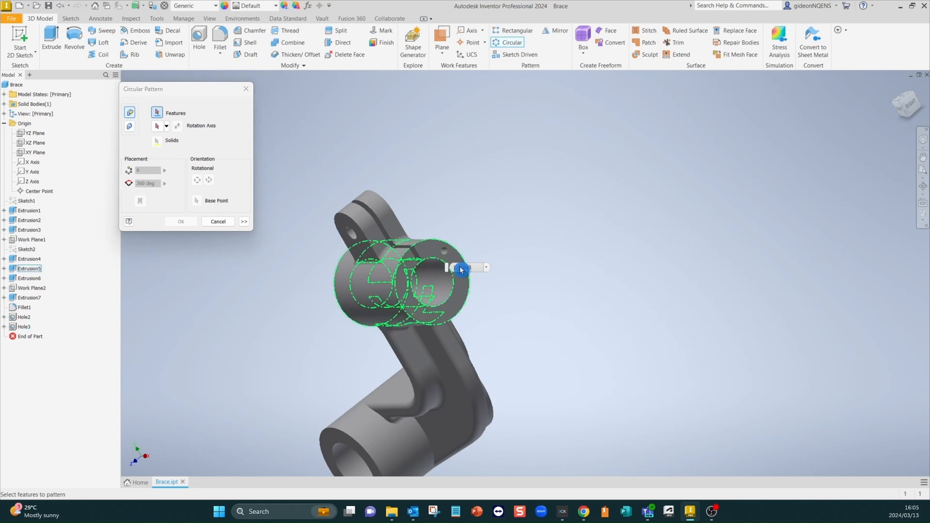
left_click(447, 249)
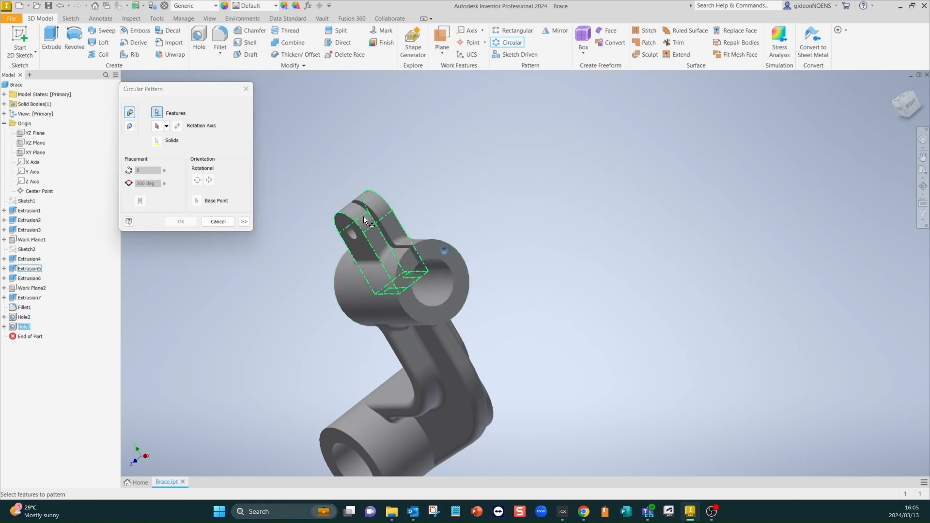
left_click(155, 129)
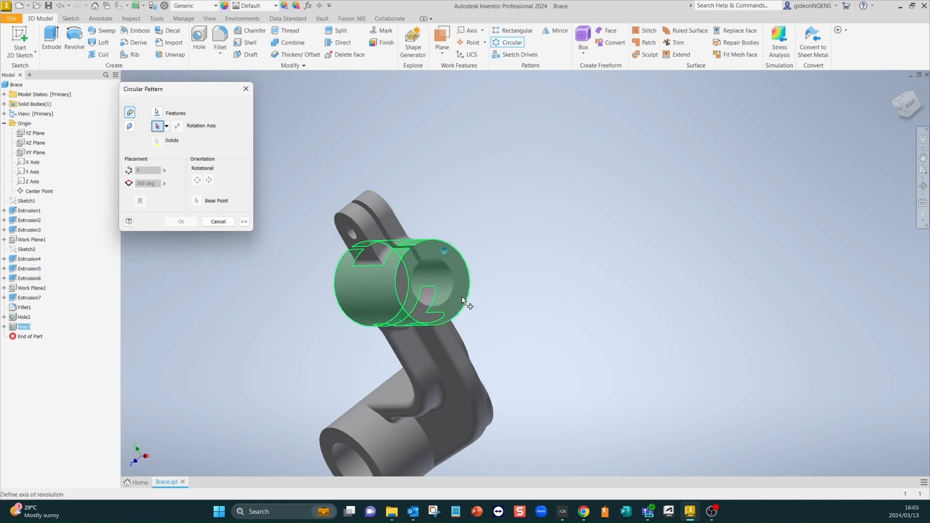
left_click(446, 289)
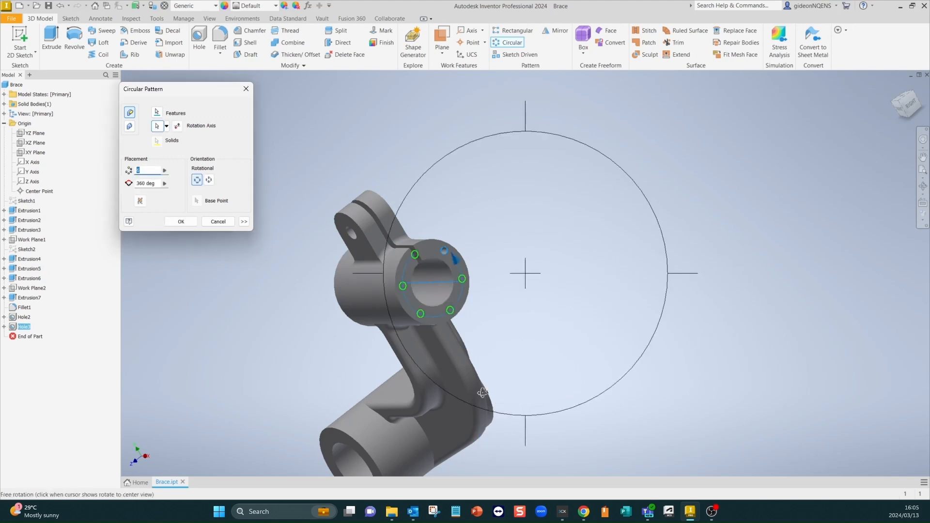
- Set the circular pattern's placement angle to 180 degrees
middle_click_drag(519, 405, 479, 360, "shift")
scroll(358, 397, "up", 5)
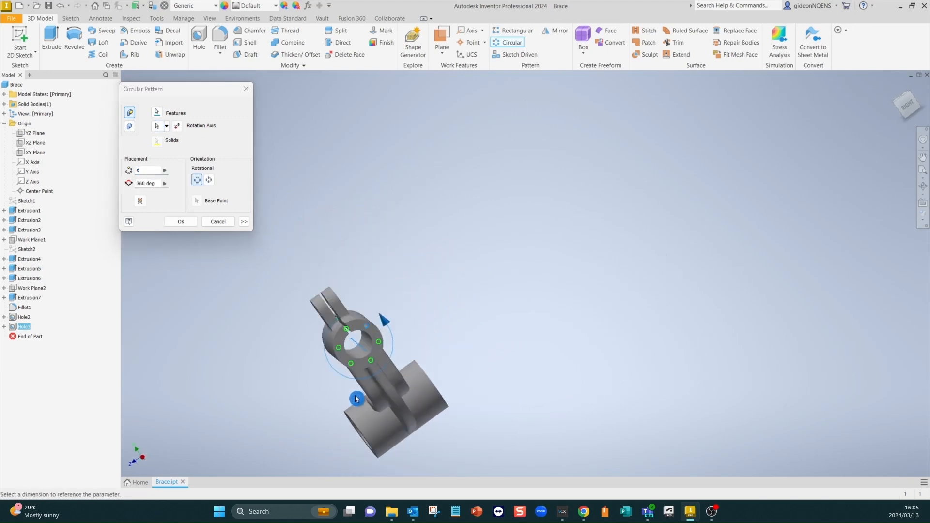
scroll(355, 396, "down", 6)
left_click(157, 184)
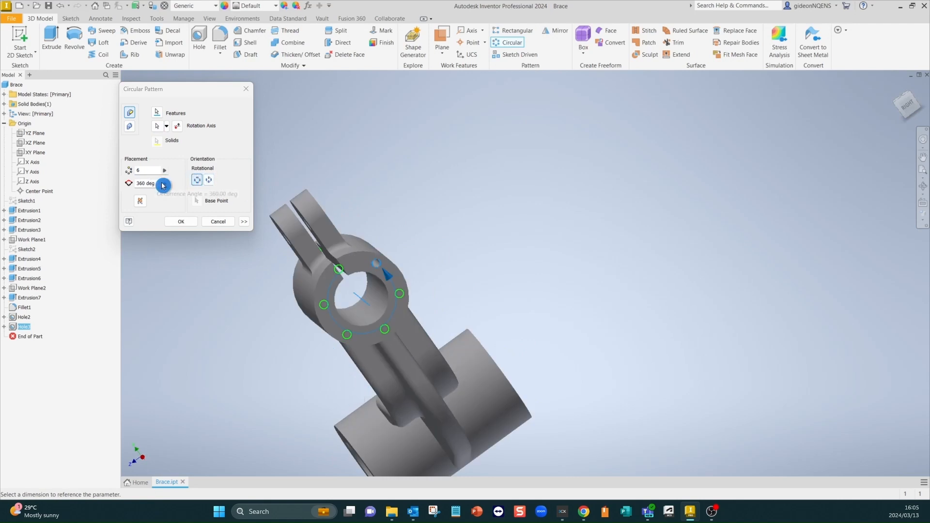
double_click(155, 184)
left_click(223, 184)
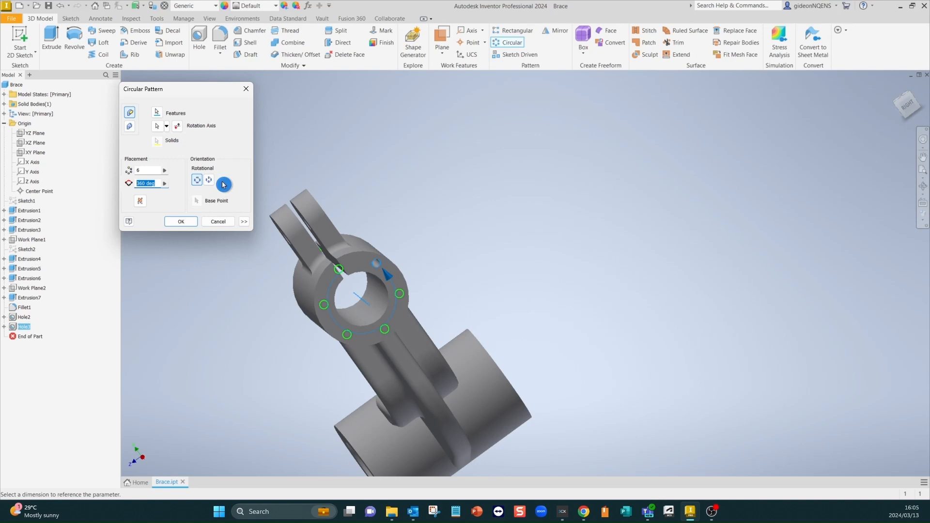
type("180")
double_click(144, 173)
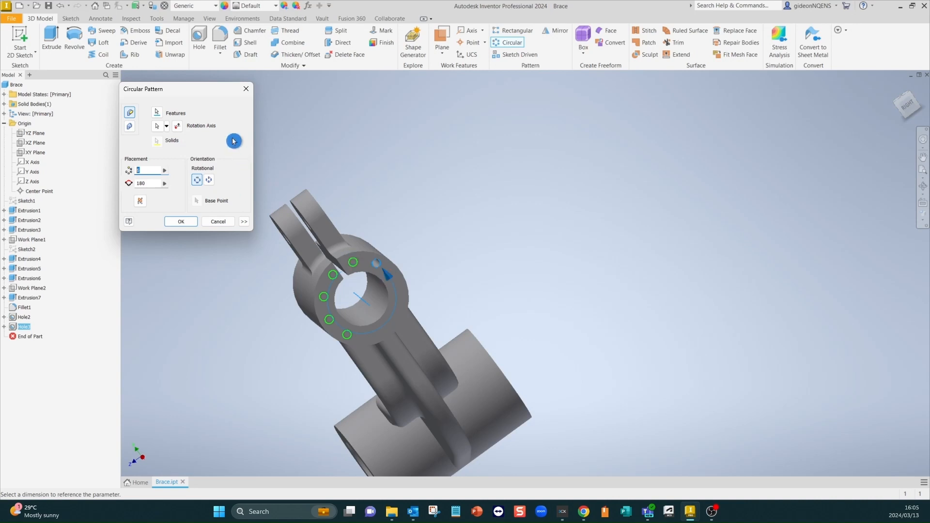
- Reverse the pattern's rotation direction so the holes run away from the clamp slot, and create the pattern
left_click(178, 127)
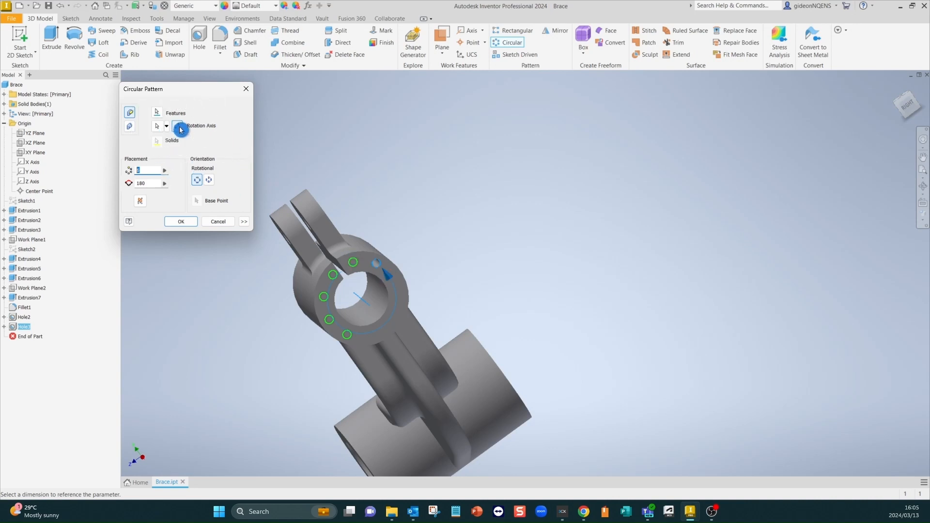
left_click(180, 129)
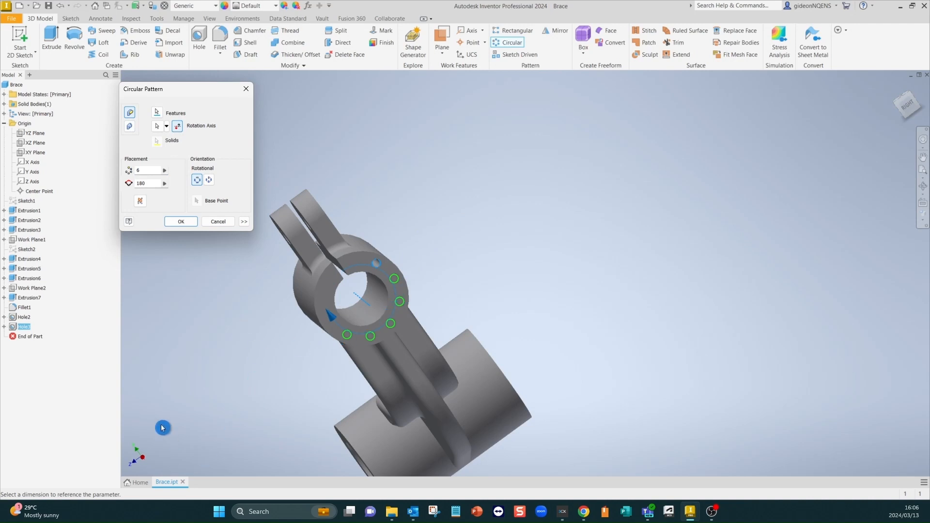
left_click(189, 224)
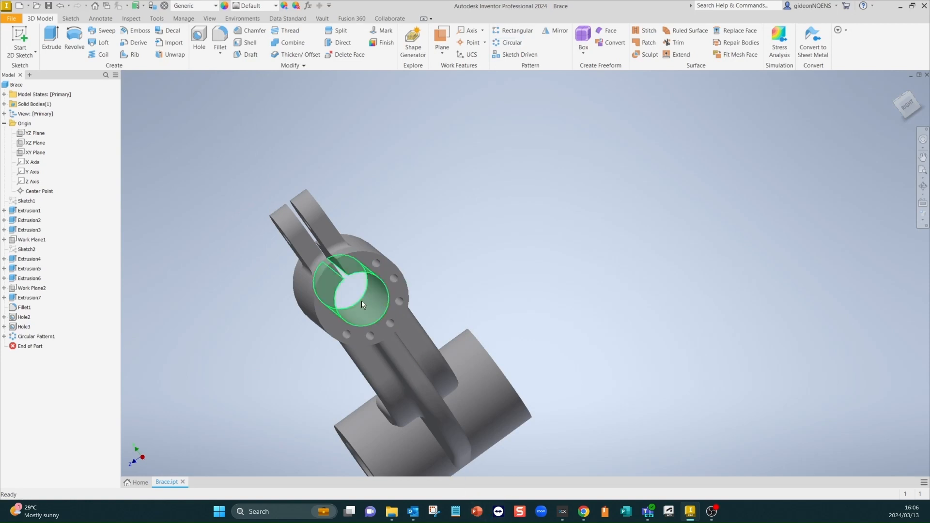
- Start a feature mirror and select Extrusion2, Extrusion3, Work Plane1, Extrusion4, Extrusion5 and Extrusion6
scroll(348, 281, "down", 5)
scroll(329, 331, "up", 3)
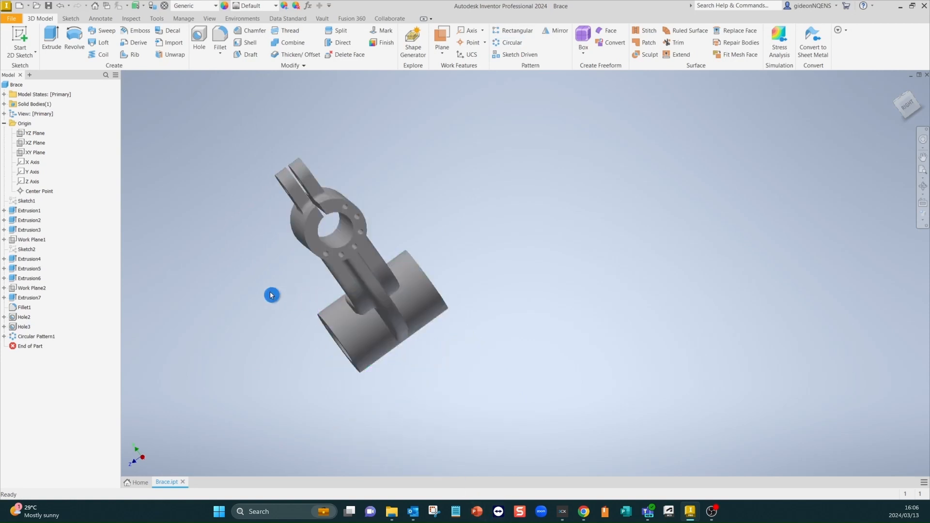
key("F4")
left_click_drag(439, 225, 460, 206)
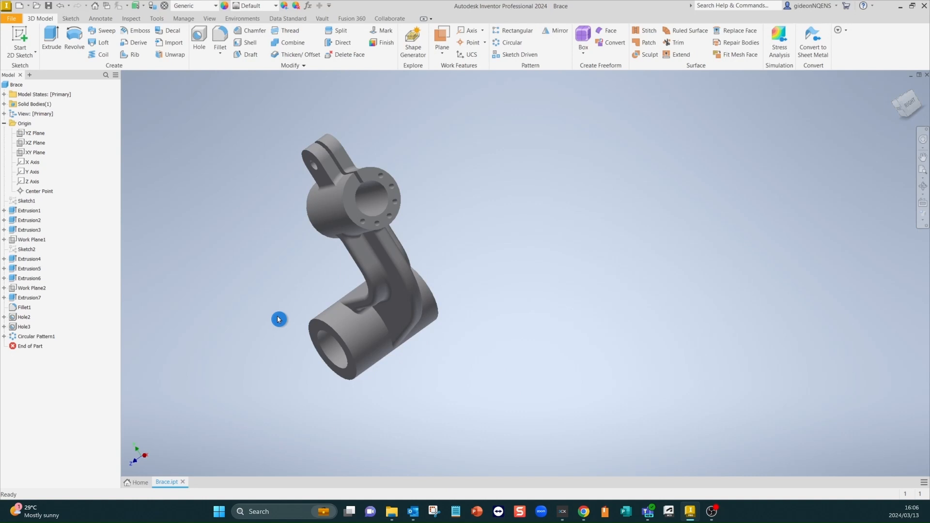
left_click(559, 33)
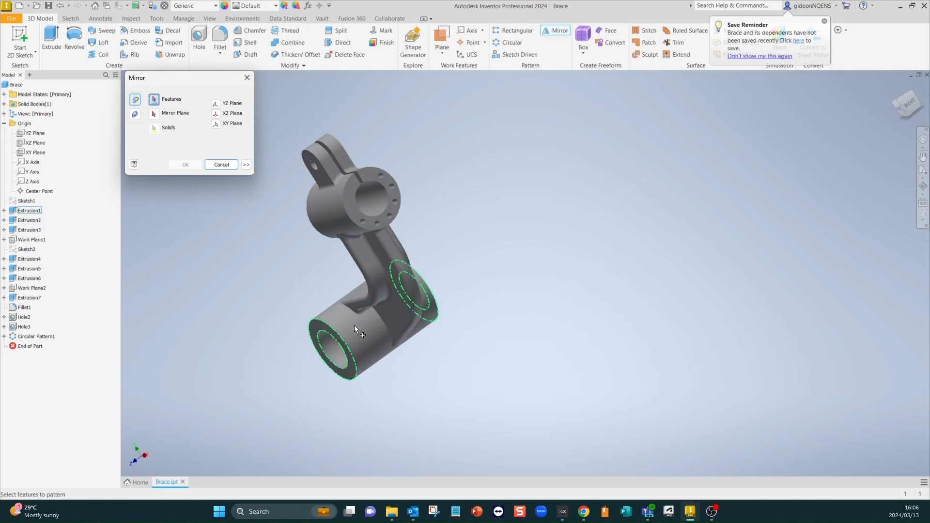
left_click(35, 222)
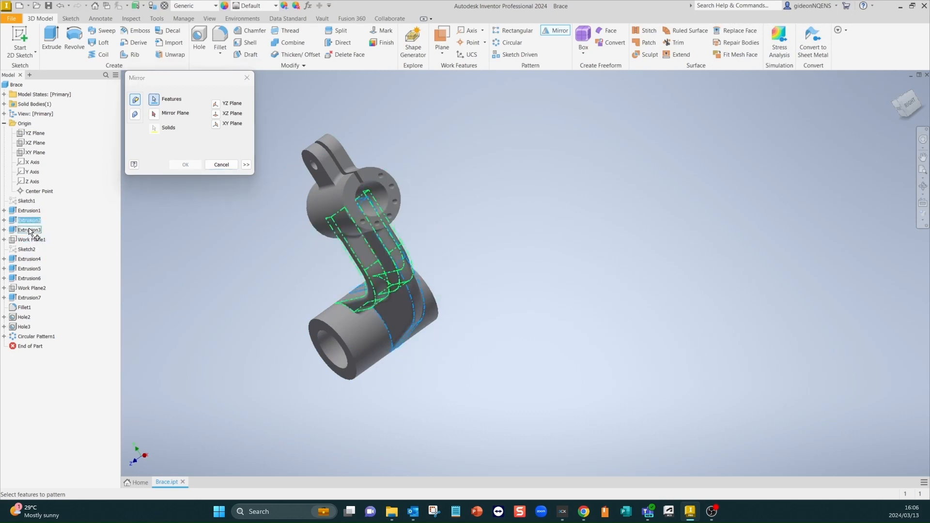
left_click(30, 231)
left_click(35, 240)
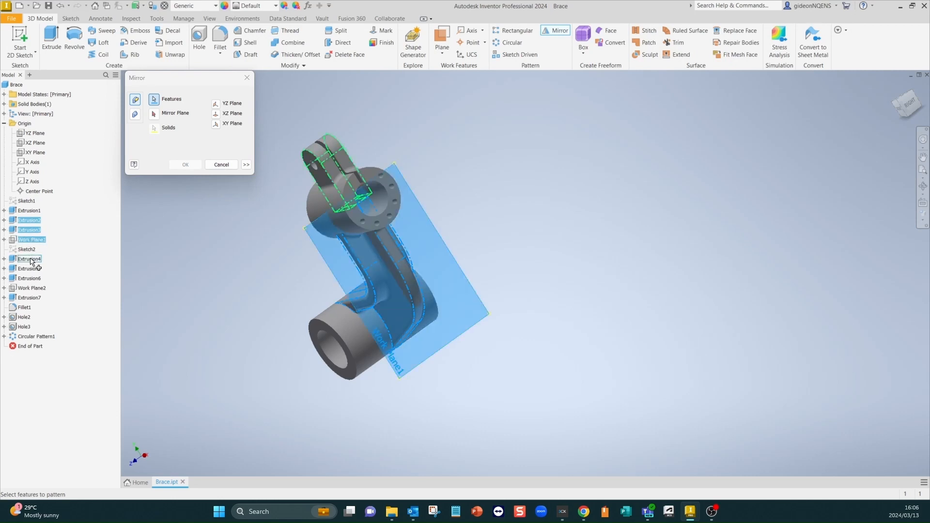
left_click(31, 260)
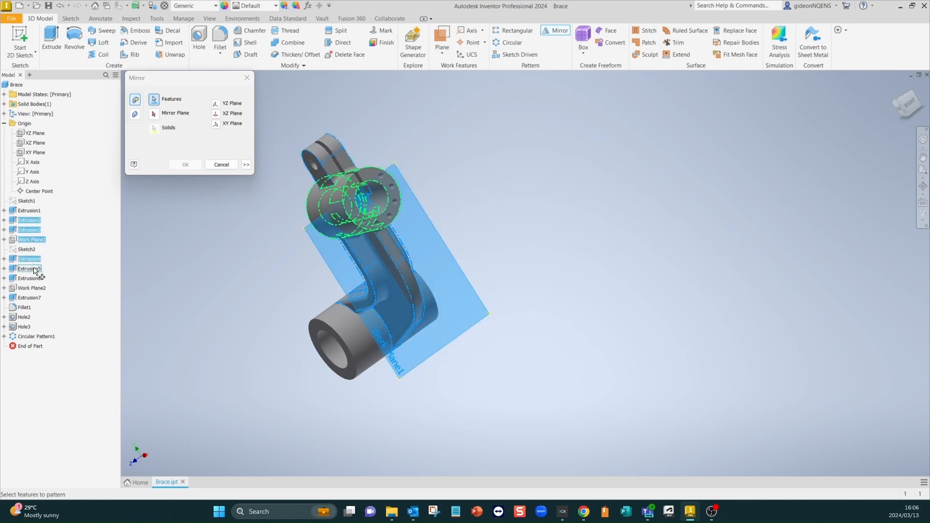
left_click(35, 271)
left_click(31, 279)
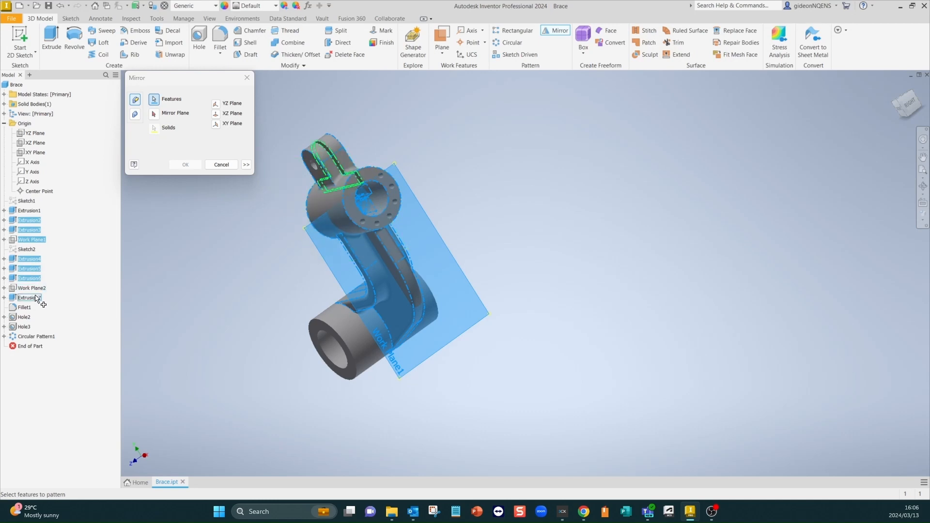
- Add Extrusion7, Fillet1, Hole2, Hole3 and Circular Pattern1 to the features being mirrored
left_click(37, 299)
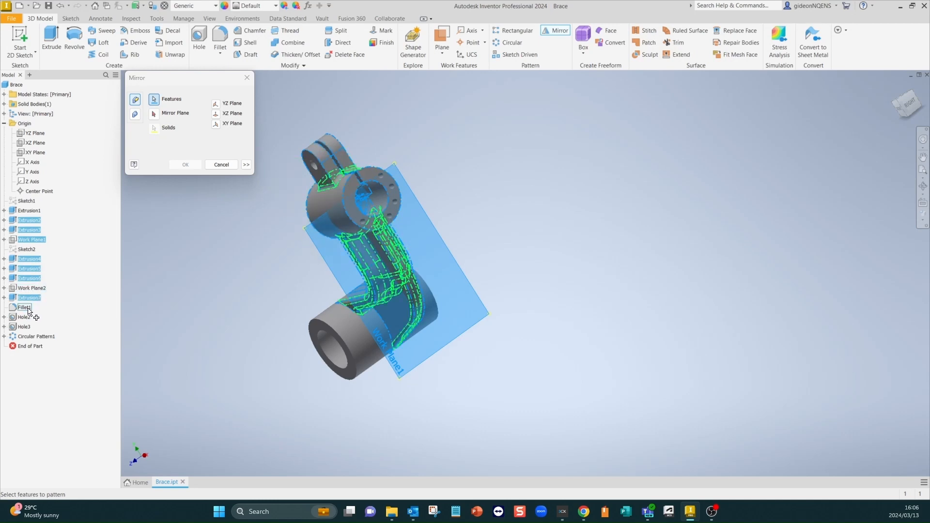
left_click(28, 309)
left_click(27, 319)
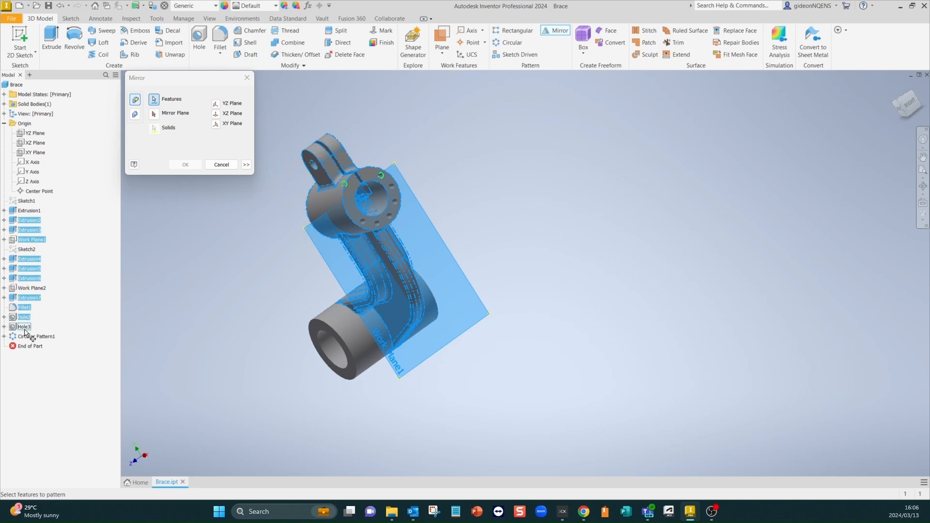
left_click(24, 328)
left_click(30, 337)
- Choose the YZ Plane as the mirror plane and create the mirrored arm
left_click(154, 115)
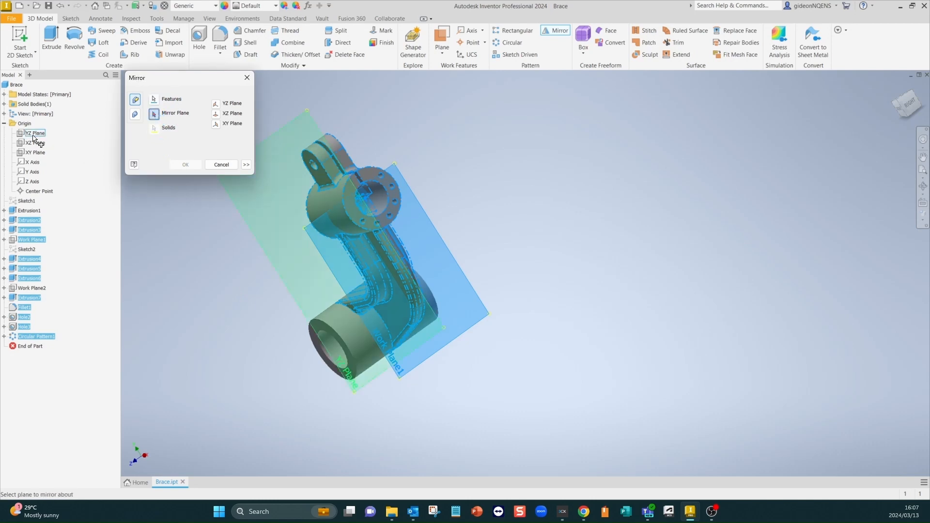
middle_click_drag(536, 223, 590, 208, "shift")
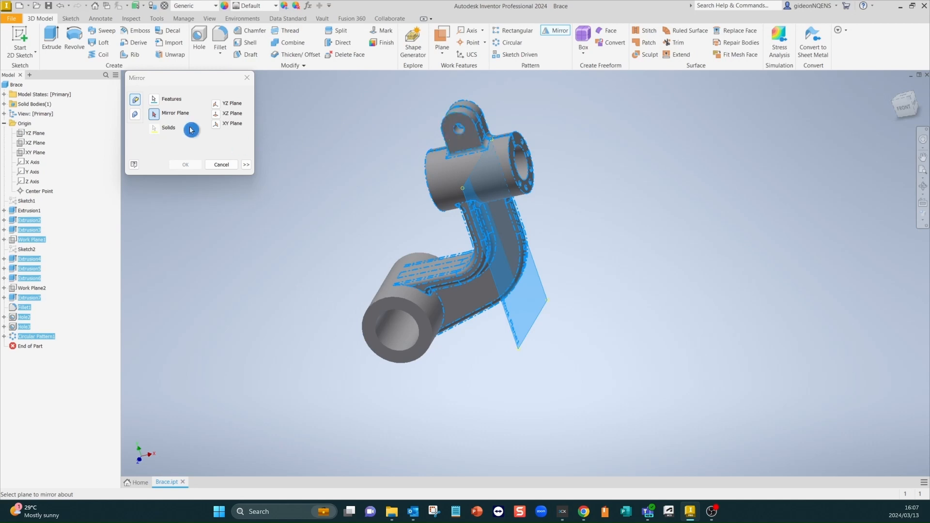
left_click(31, 134)
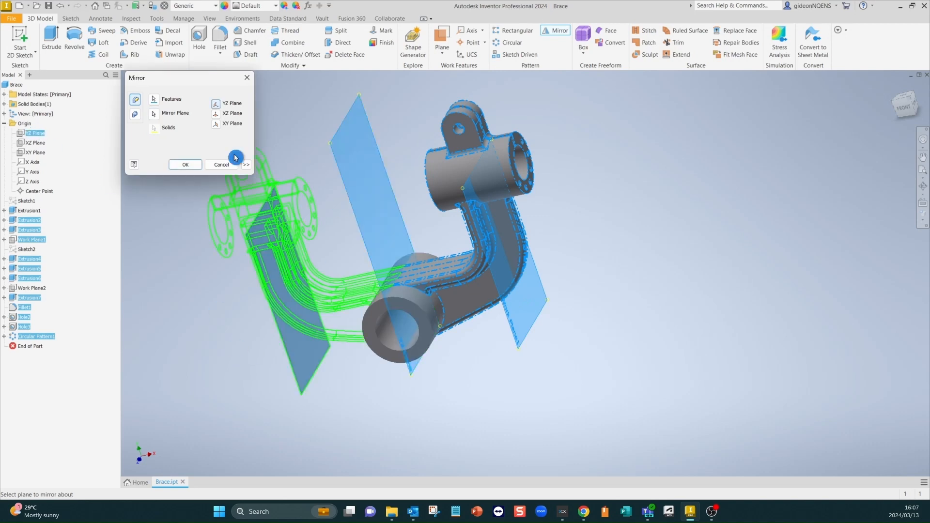
left_click(182, 165)
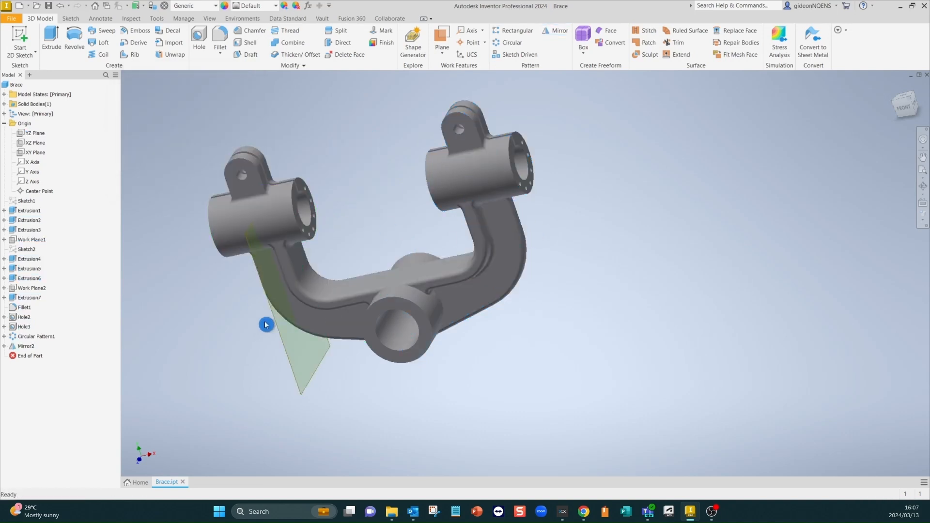
- Turn off the visibility of the mirrored work plane stored under the second occurrence of Mirror2
key("F4")
left_click_drag(563, 289, 525, 274)
key("Escape")
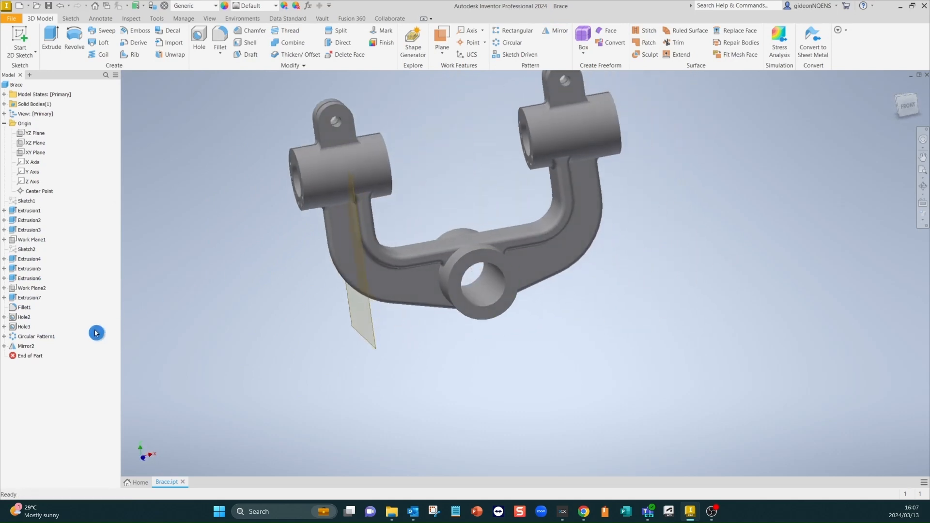
left_click(11, 349)
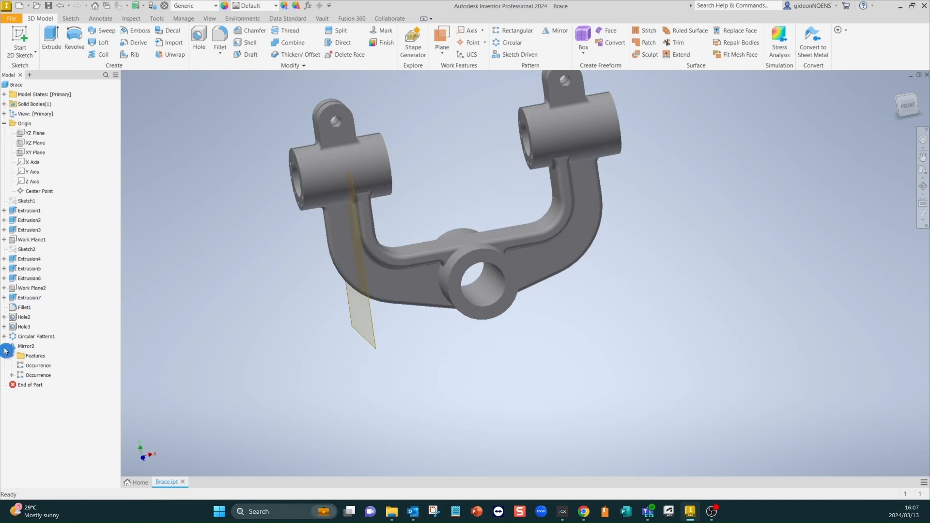
left_click(12, 375)
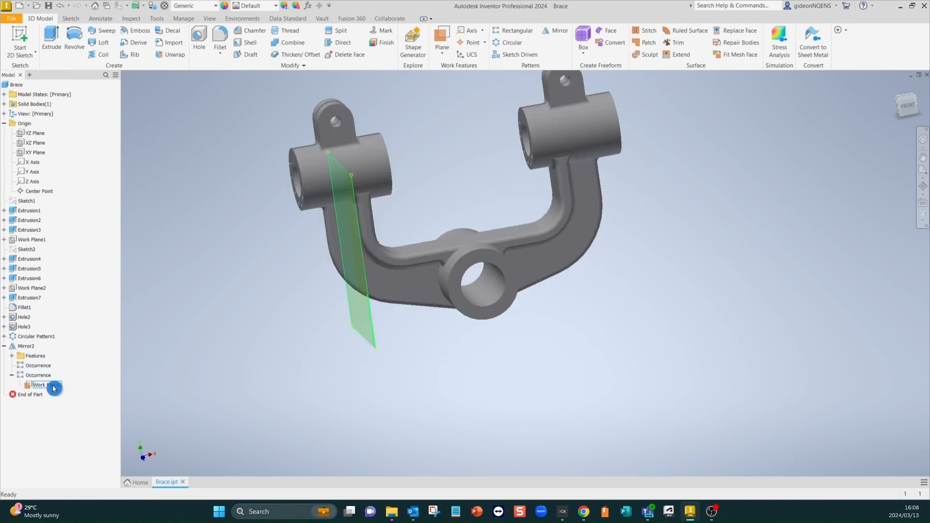
left_click(16, 346)
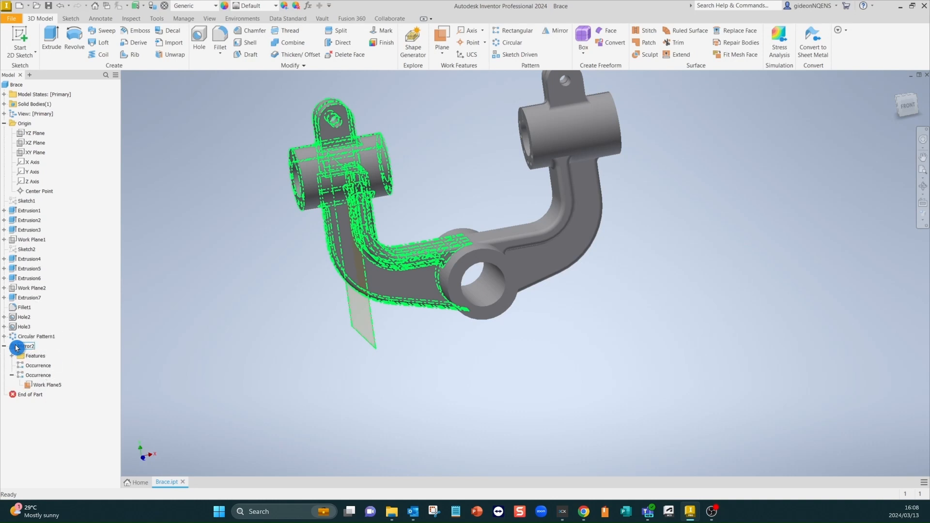
left_click(37, 367)
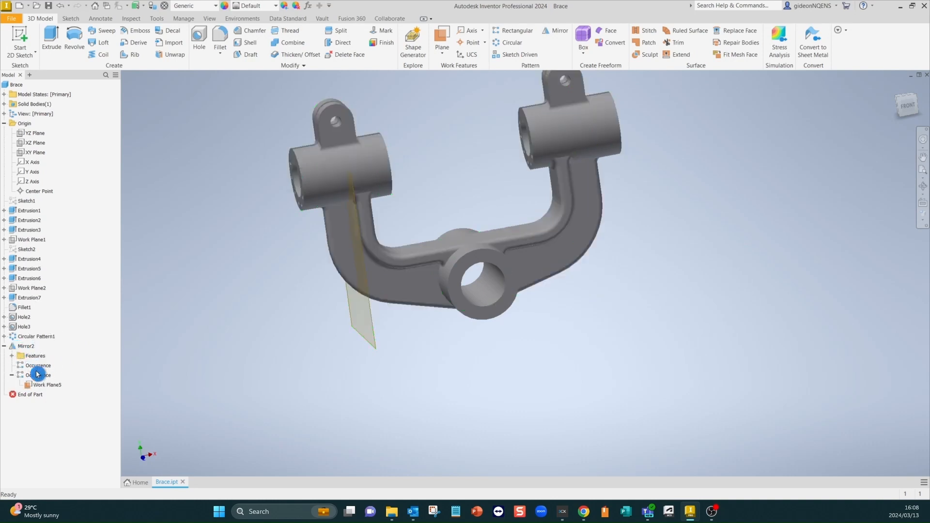
left_click(38, 376)
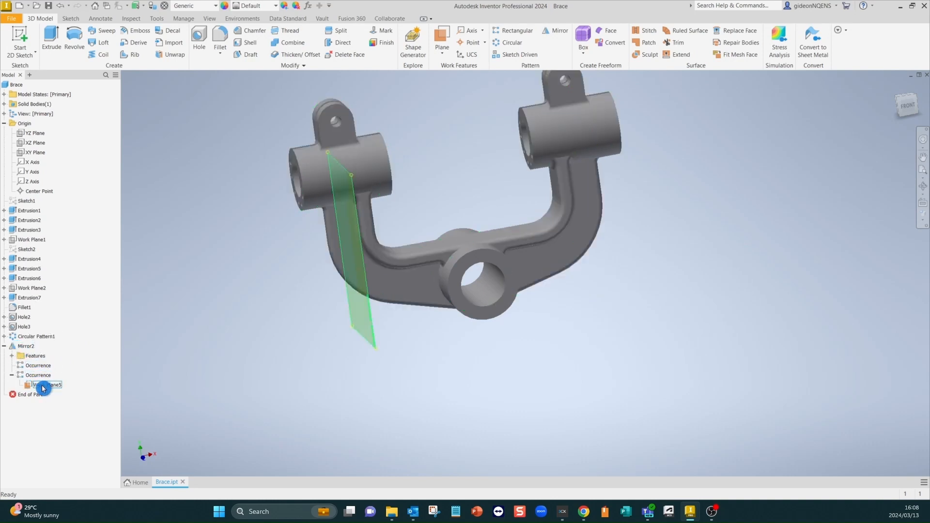
right_click(42, 384)
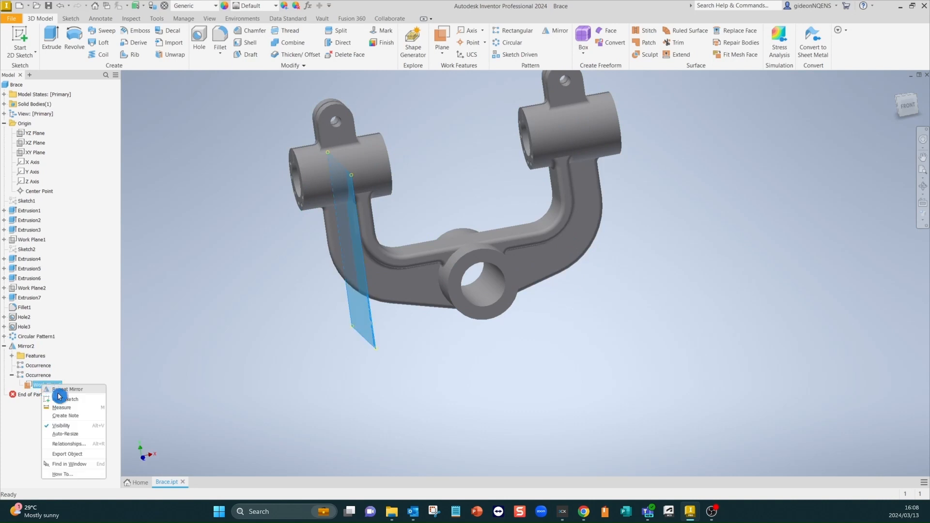
left_click(73, 428)
- Try mirroring the two arms' features, including Mirror2, about the XZ Plane to form a four-arm brace
scroll(189, 303, "down", 3)
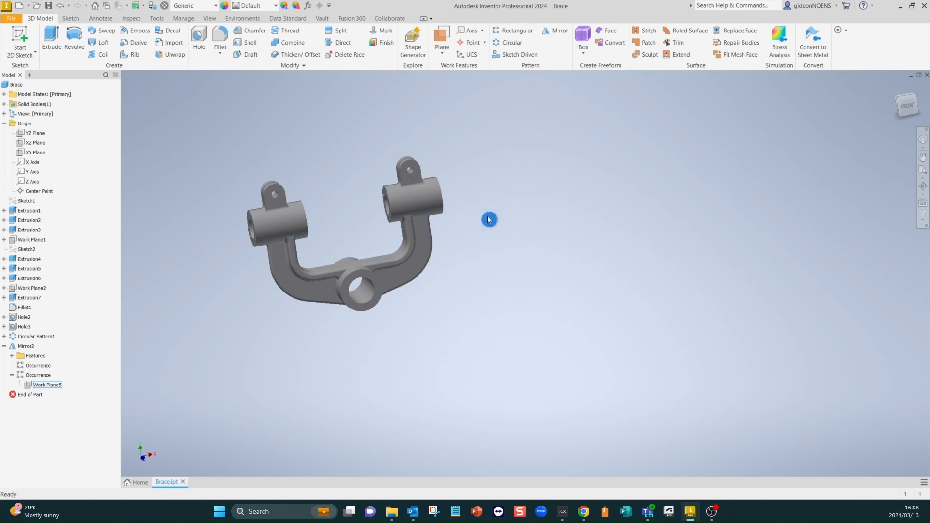
key("F4")
left_click_drag(536, 246, 507, 248)
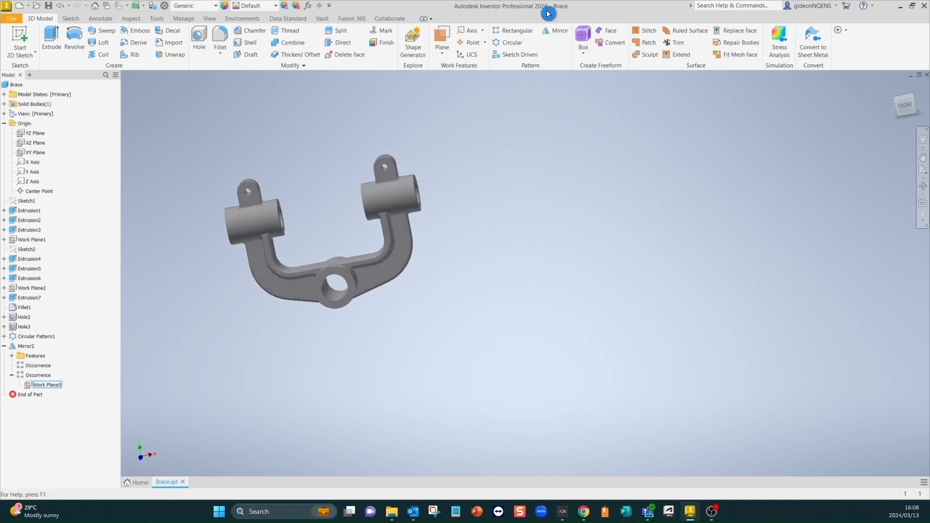
left_click(556, 31)
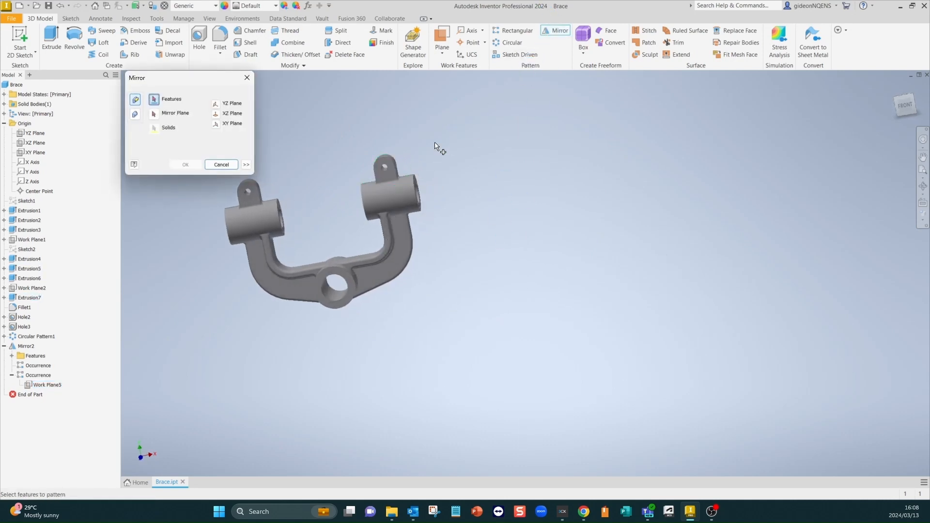
left_click(256, 197)
left_click(153, 116)
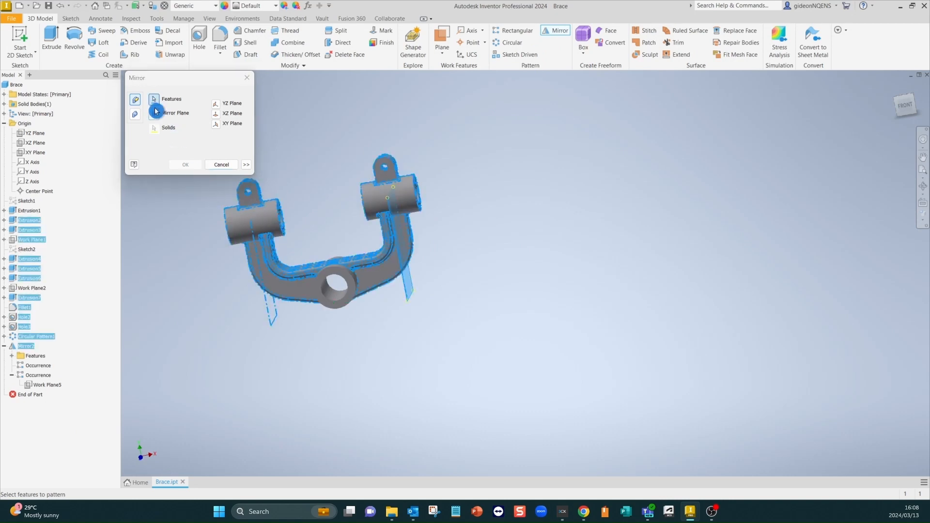
left_click(35, 143)
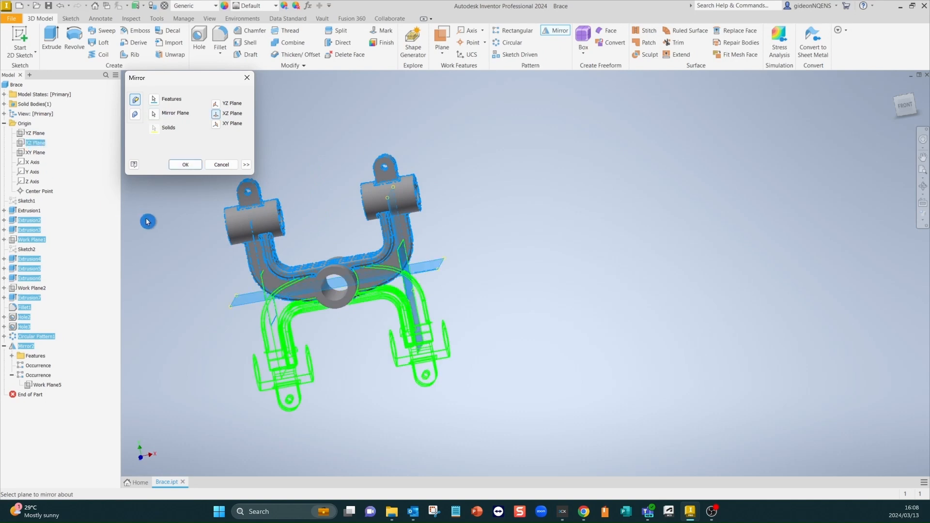
left_click(184, 166)
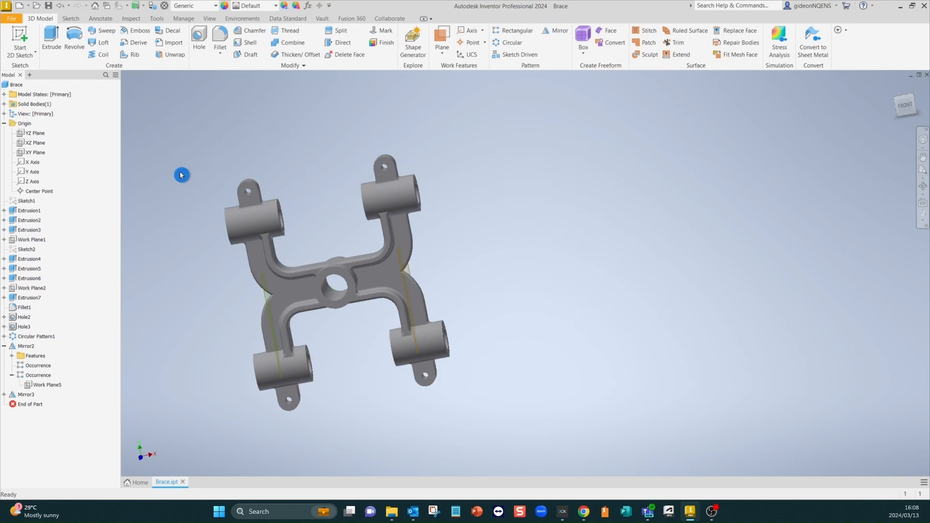
- Check the four-arm brace from the side and undo the mirror about the XZ Plane
key("F4")
left_click_drag(521, 326, 494, 328)
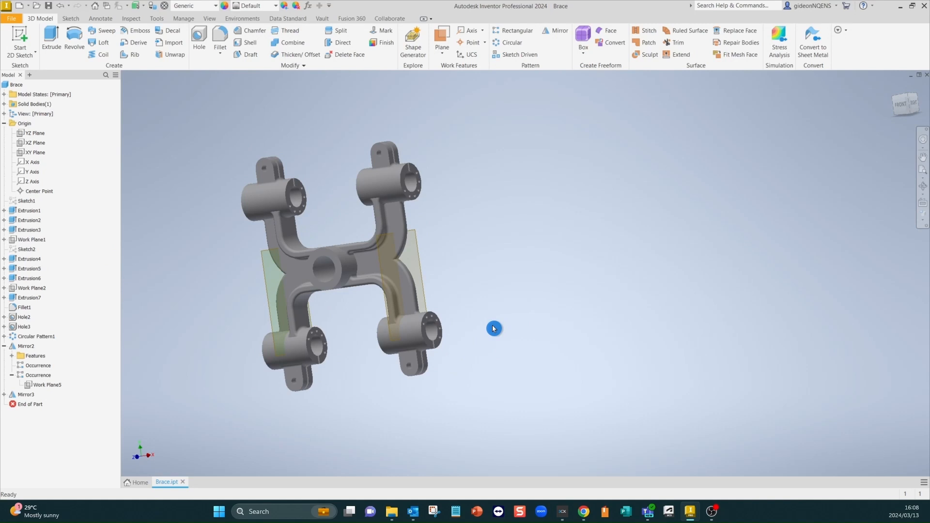
key("ctrl+z")
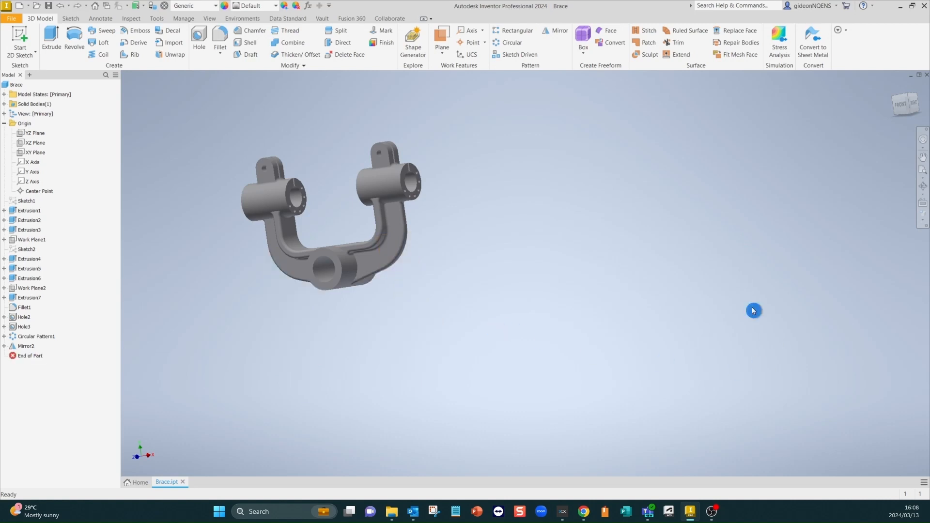
- Start a 0.125 in fillet and select the bore edge on the outer end of the right clamp cylinder
key("F4")
left_click_drag(432, 281, 472, 274)
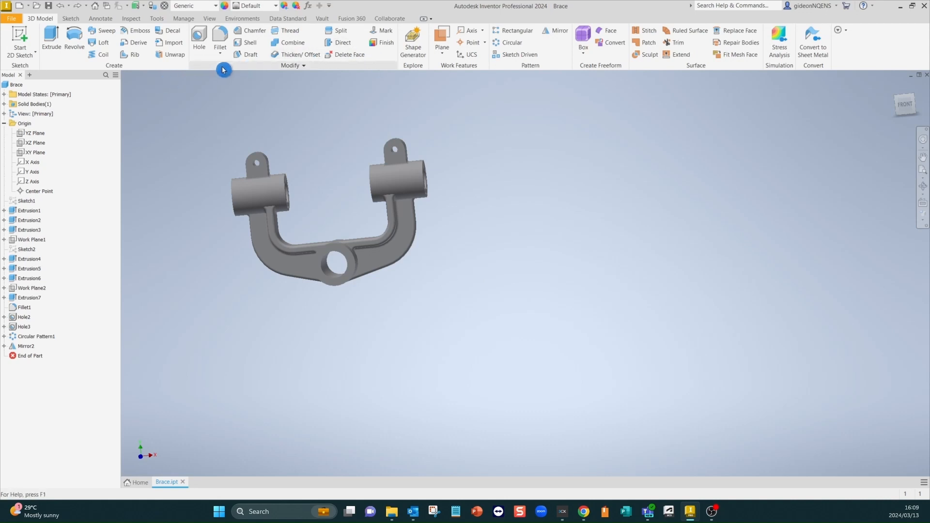
middle_click_drag(266, 201, 484, 262, "shift")
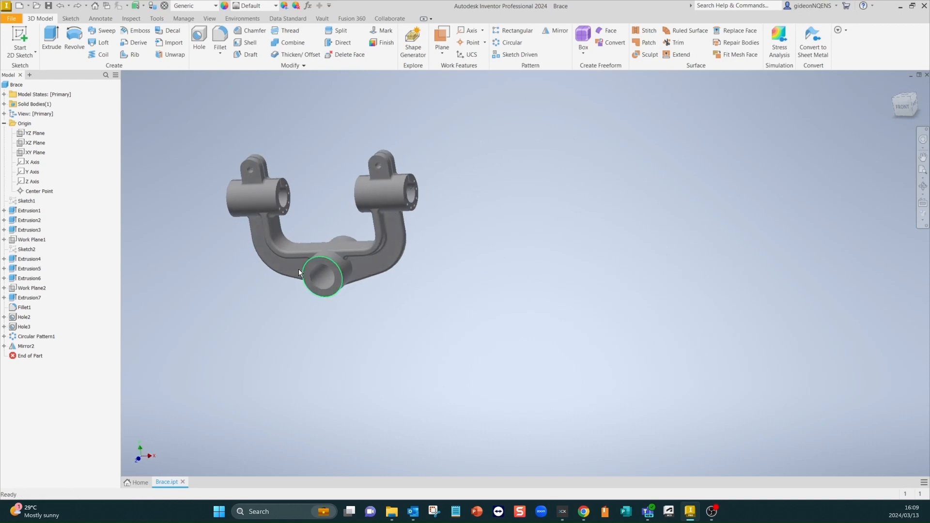
scroll(298, 268, "down", 5)
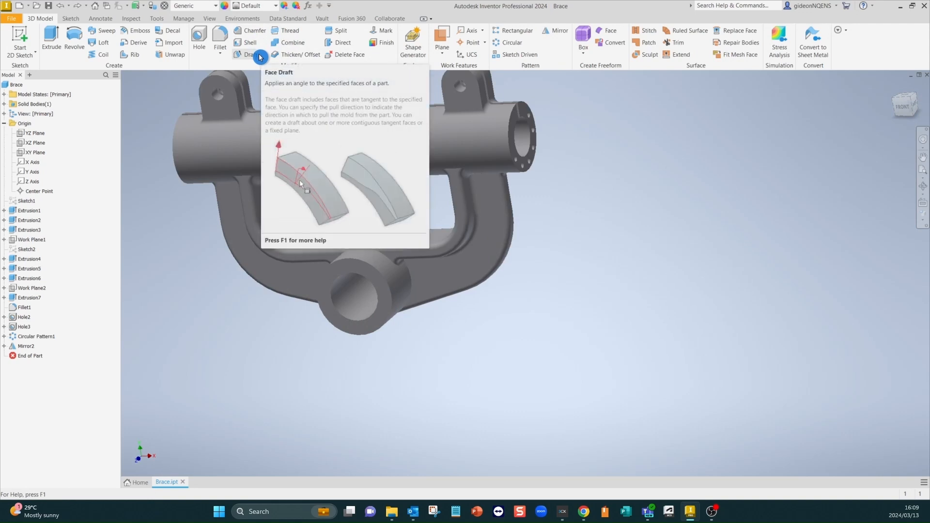
left_click(220, 39)
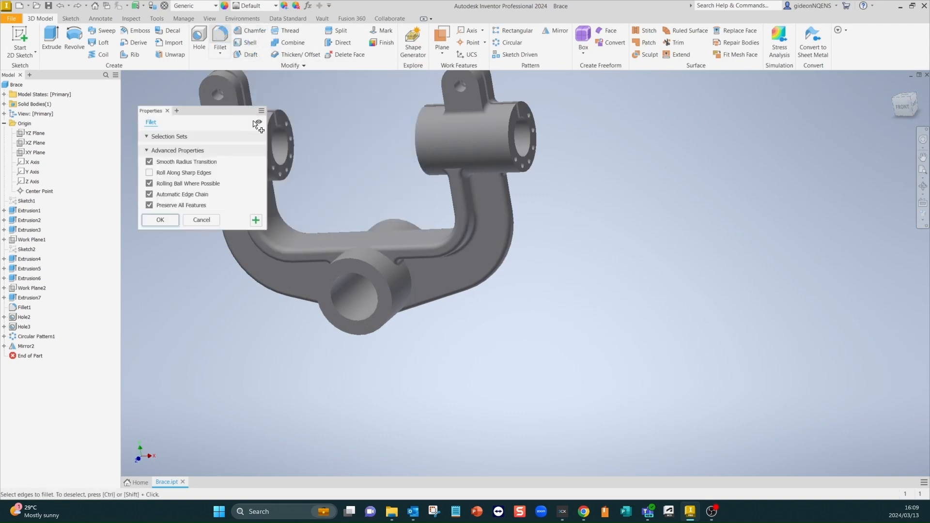
left_click(515, 125)
- Add the other three bore edges of both clamp cylinders to the selection and create the 0.125 in fillet
key("F4")
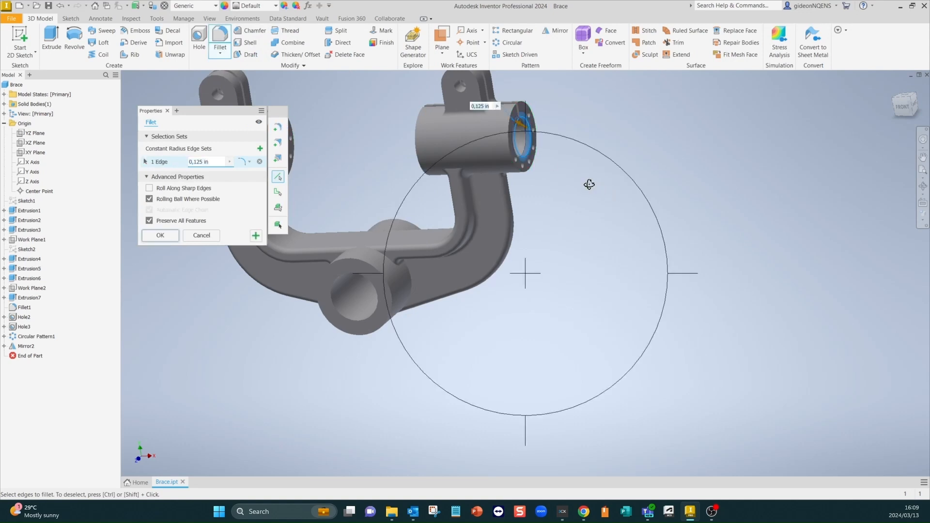
left_click_drag(536, 232, 612, 240)
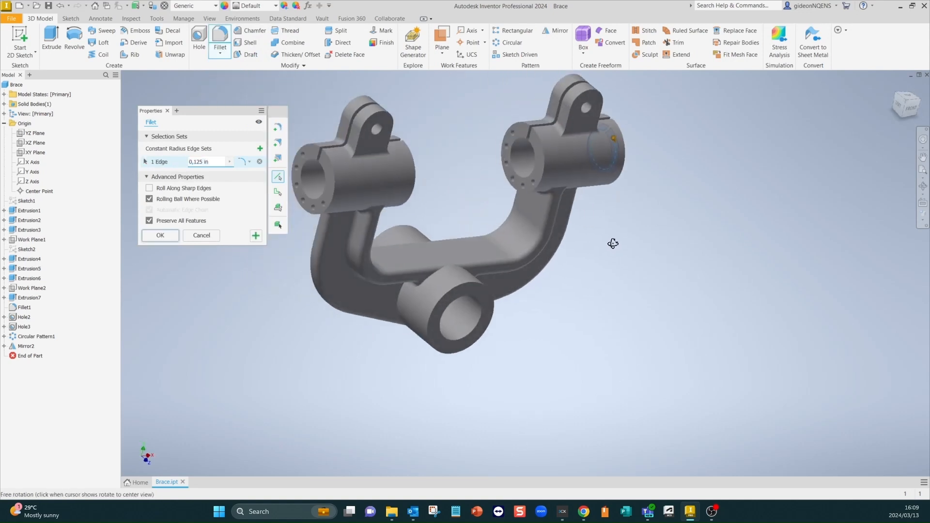
left_click(530, 144)
left_click(319, 167)
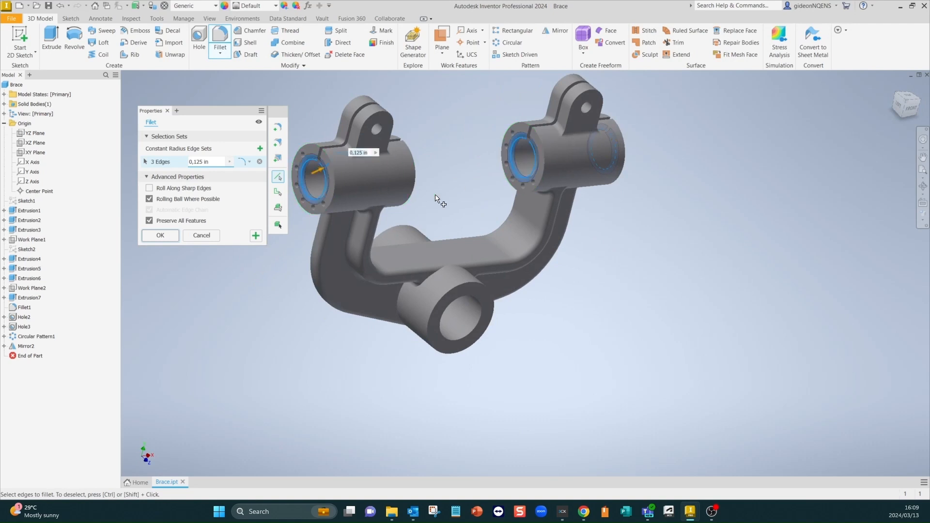
key("F4")
left_click_drag(475, 213, 354, 184)
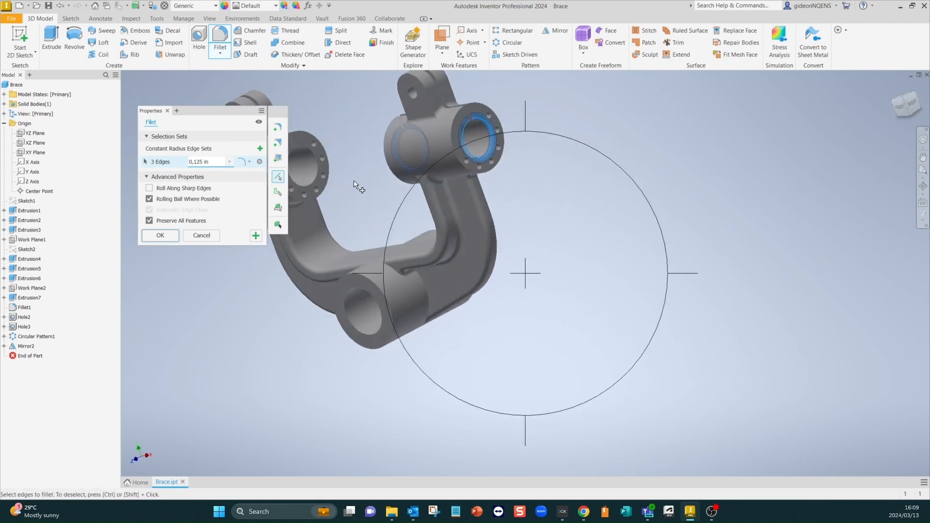
left_click(316, 156)
left_click(164, 235)
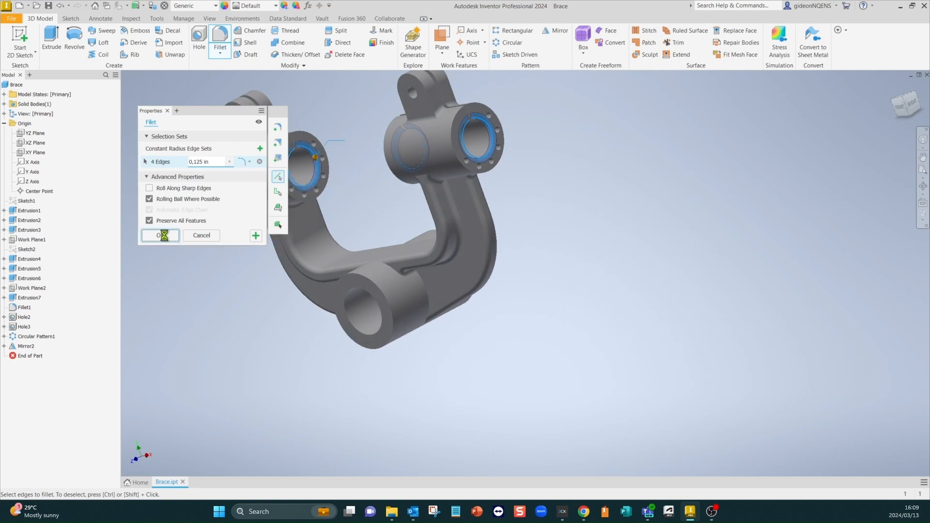
key("F4")
scroll(300, 150, "up", 5)
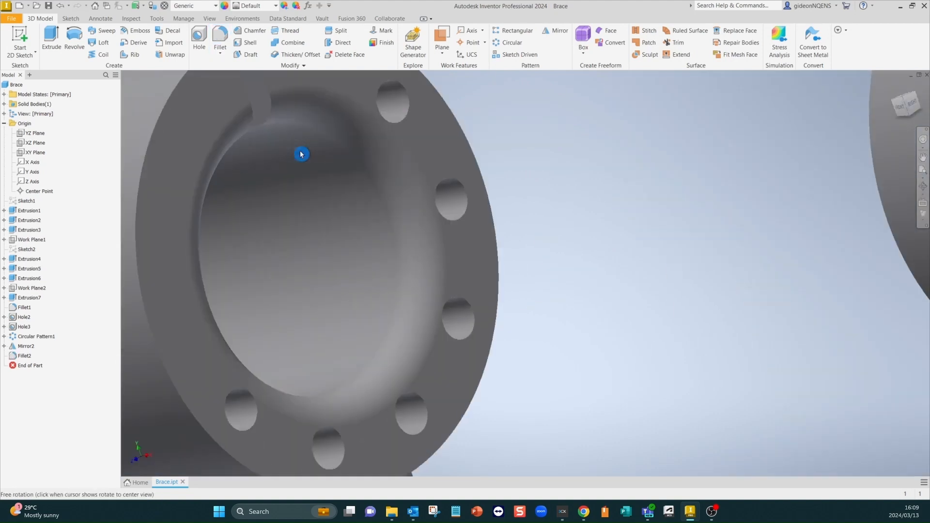
scroll(312, 141, "down", 5)
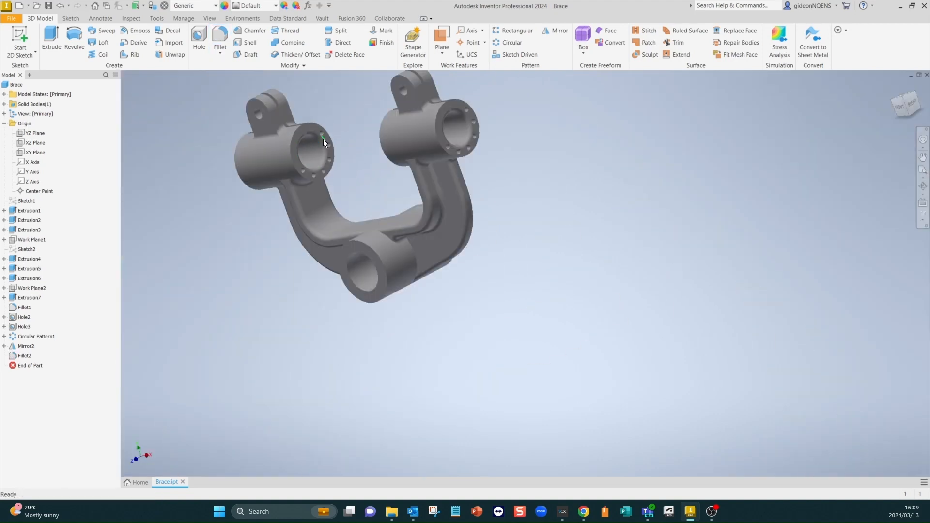
left_click(335, 154)
- Create a new part from the Metric folder of the en-US templates
left_click(137, 483)
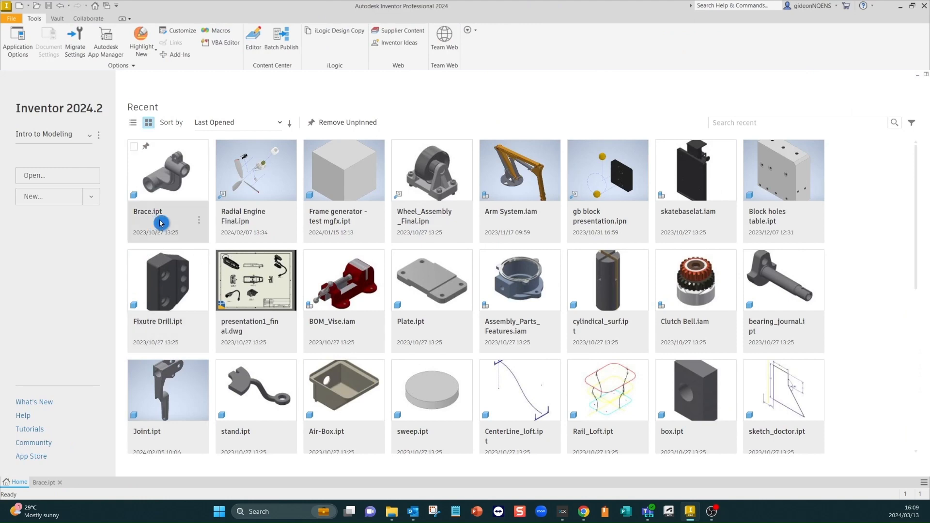
left_click(92, 197)
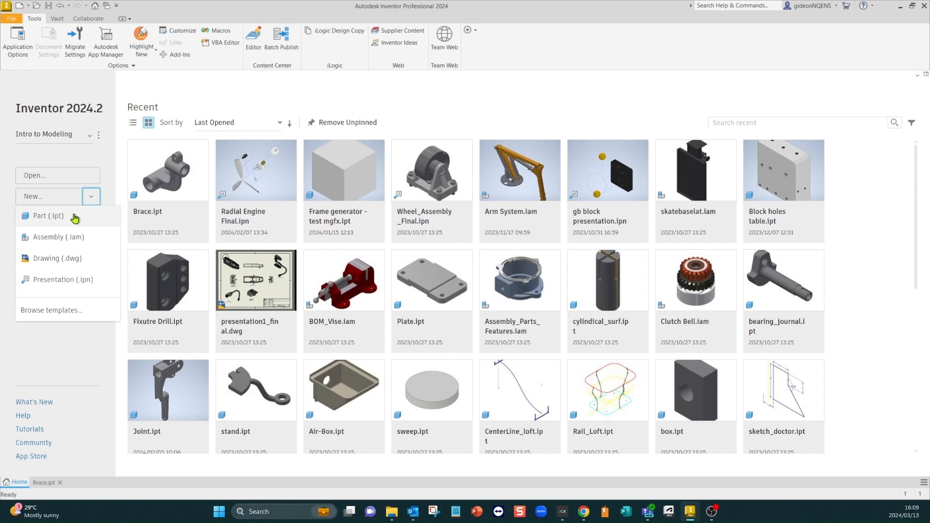
left_click(118, 328)
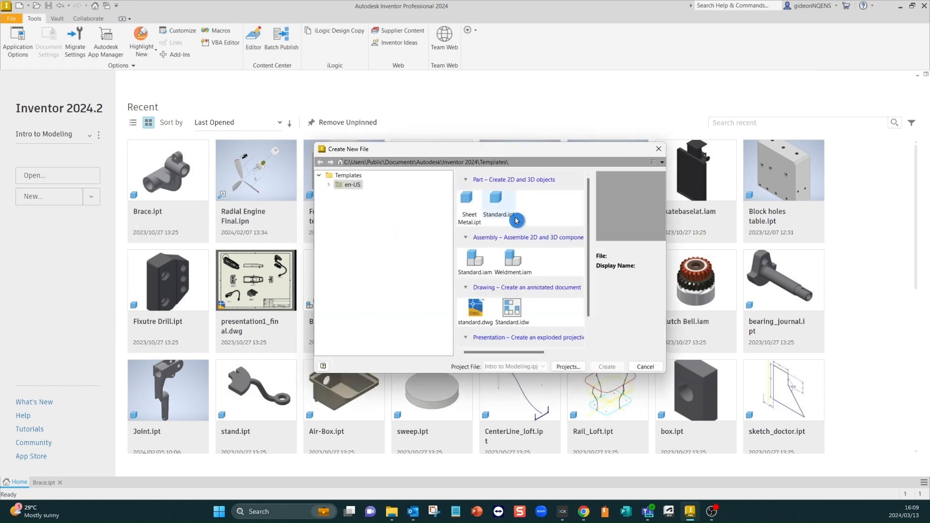
left_click(328, 186)
left_click(356, 203)
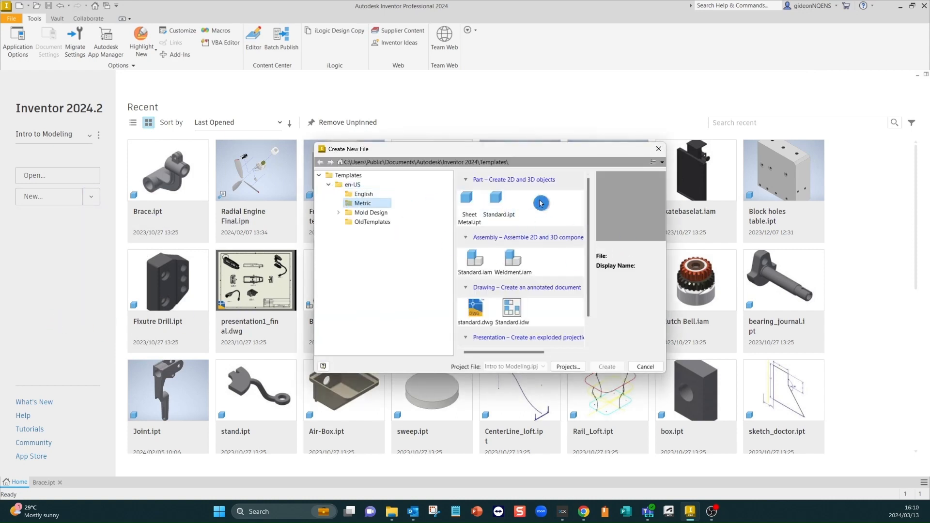
left_click(543, 200)
double_click(543, 201)
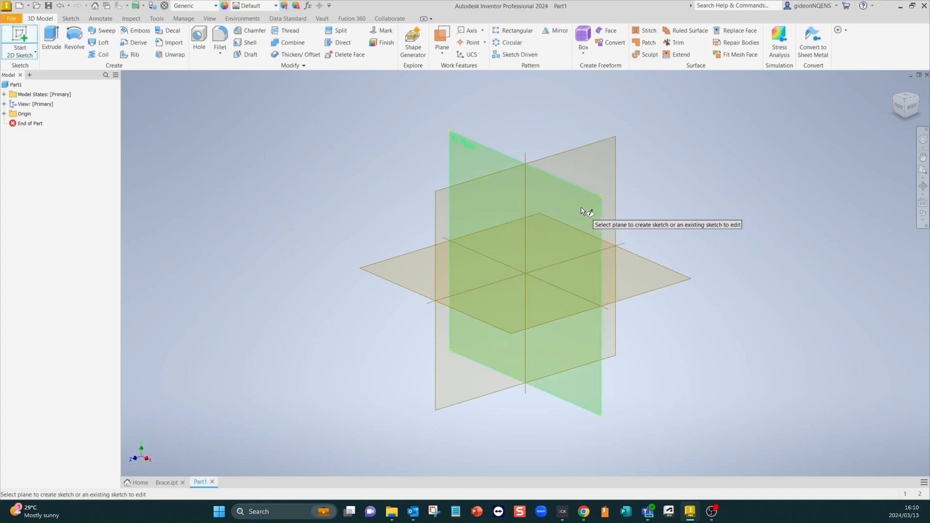
- Sketch three concentric circles centred on the origin of the XY Plane, the middle one about 26 mm in diameter
left_click(583, 209)
left_click(74, 35)
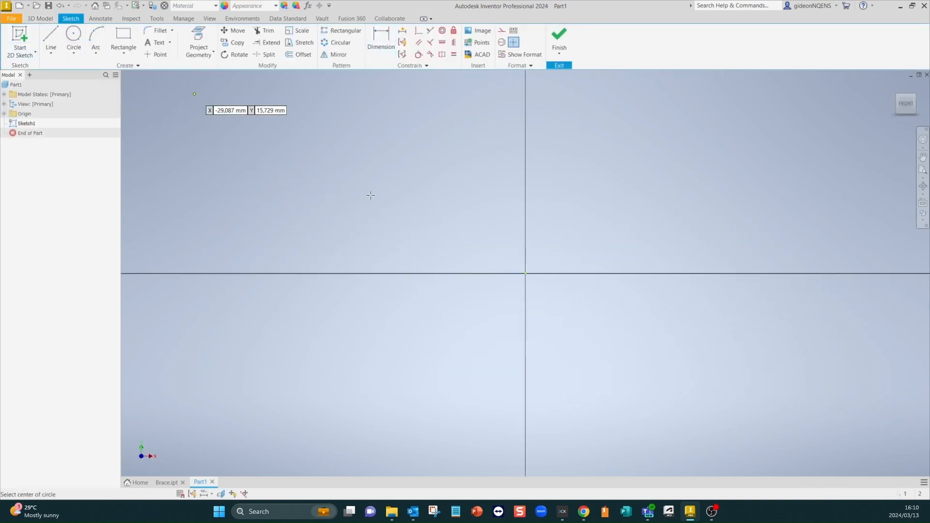
left_click(525, 273)
left_click(750, 305)
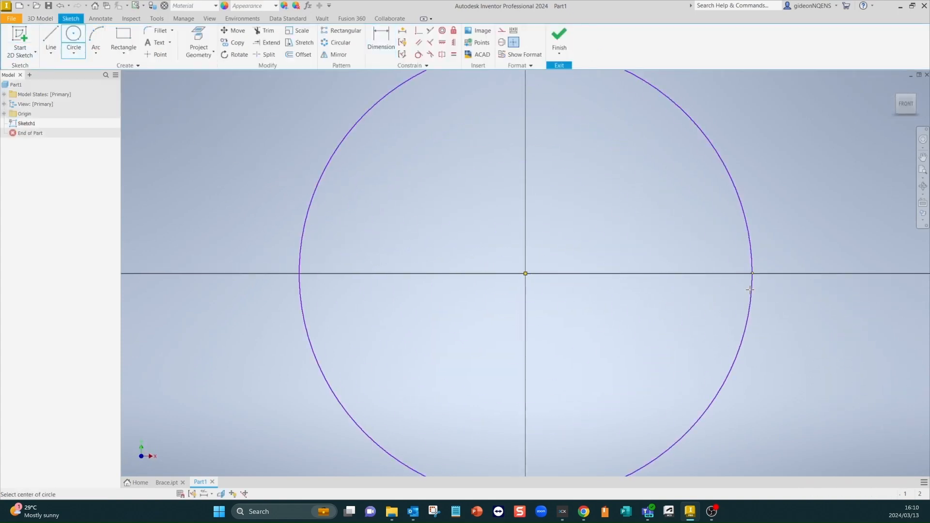
left_click(525, 274)
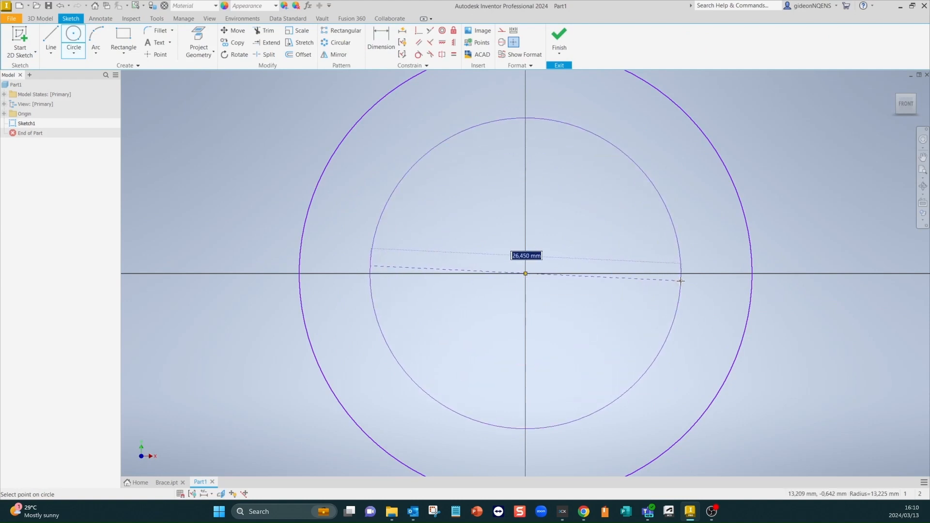
left_click(681, 274)
left_click(525, 274)
left_click(627, 276)
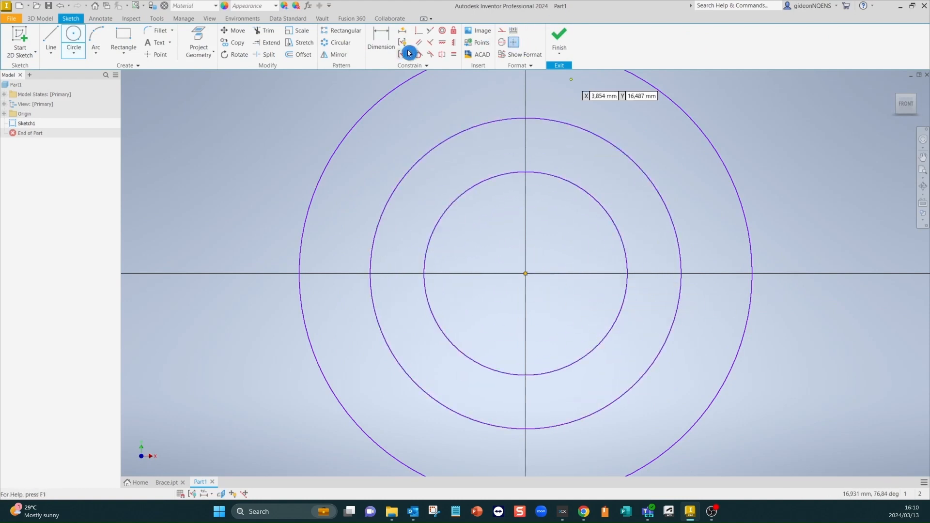
- Dimension the outer circle's diameter at 50 mm and the middle circle's diameter at 35 mm
left_click(381, 39)
left_click(699, 135)
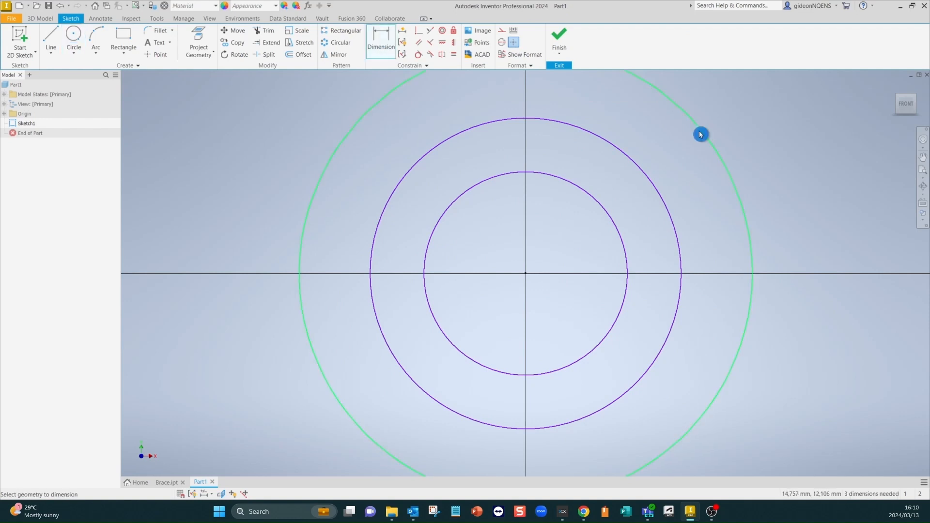
left_click(774, 102)
type("50")
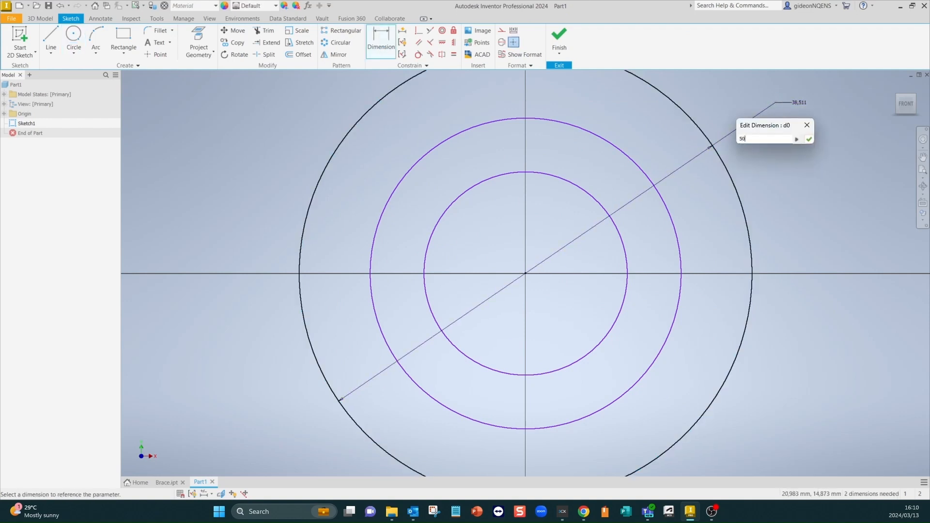
key("Return")
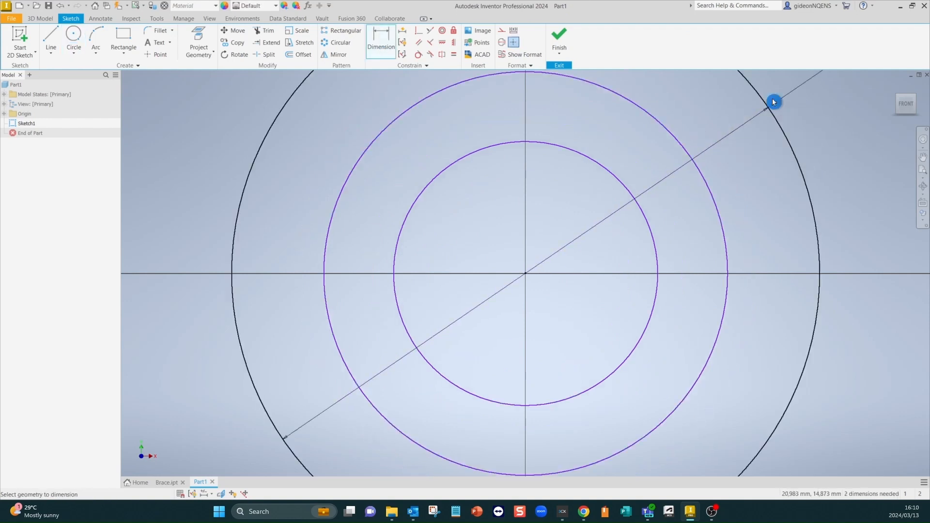
left_click(720, 210)
left_click(772, 194)
type("35")
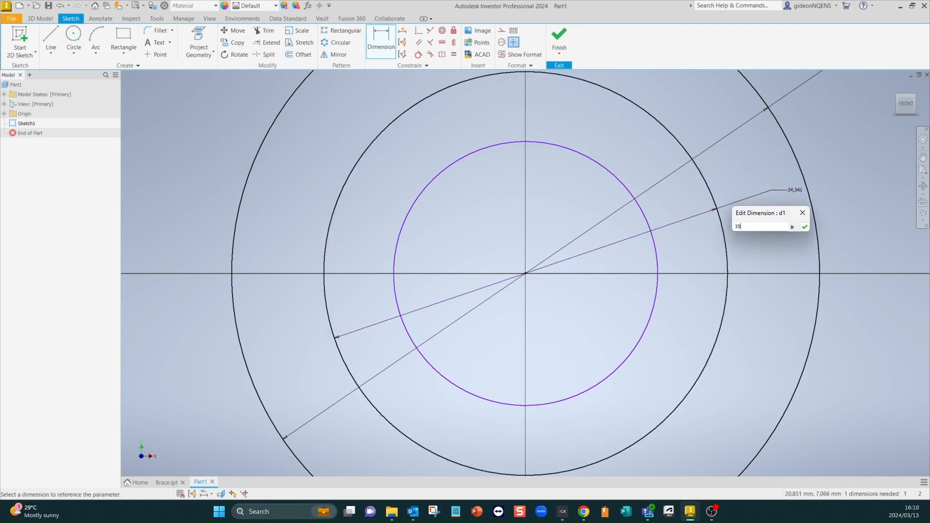
key("Return")
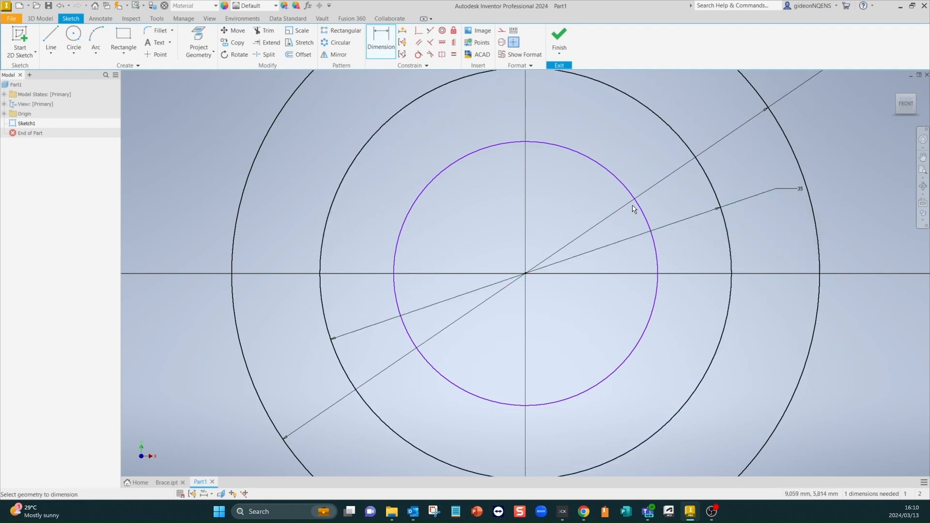
- Dimension the inner circle's diameter at 20 mm and finish the sketch
left_click(659, 270)
left_click(683, 301)
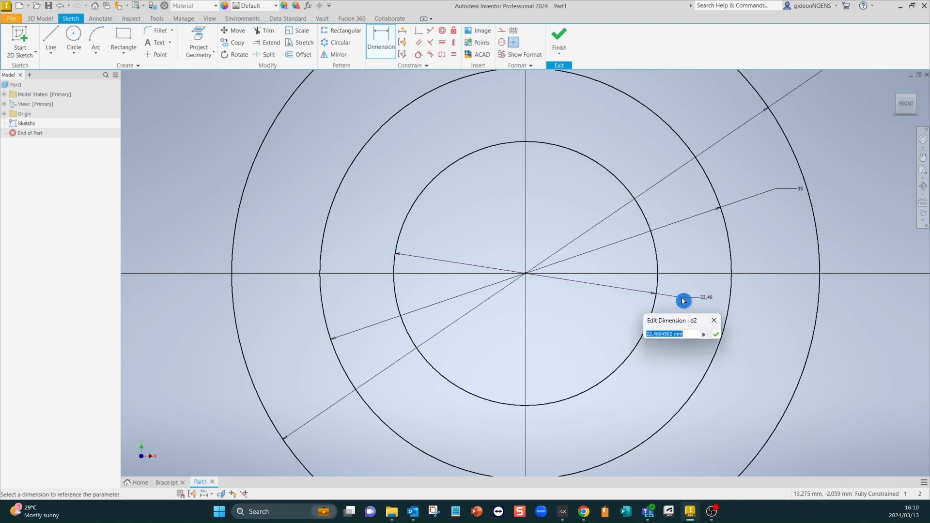
type("20")
key("Return")
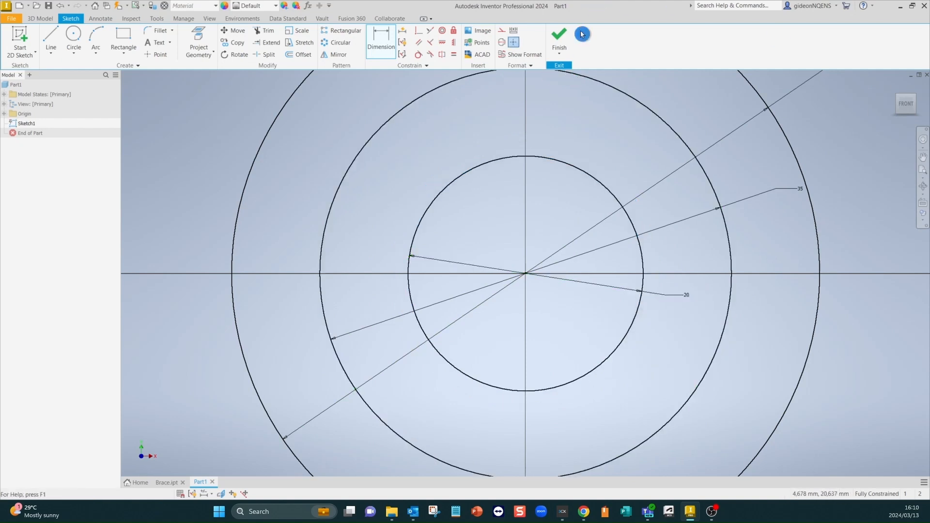
left_click(559, 35)
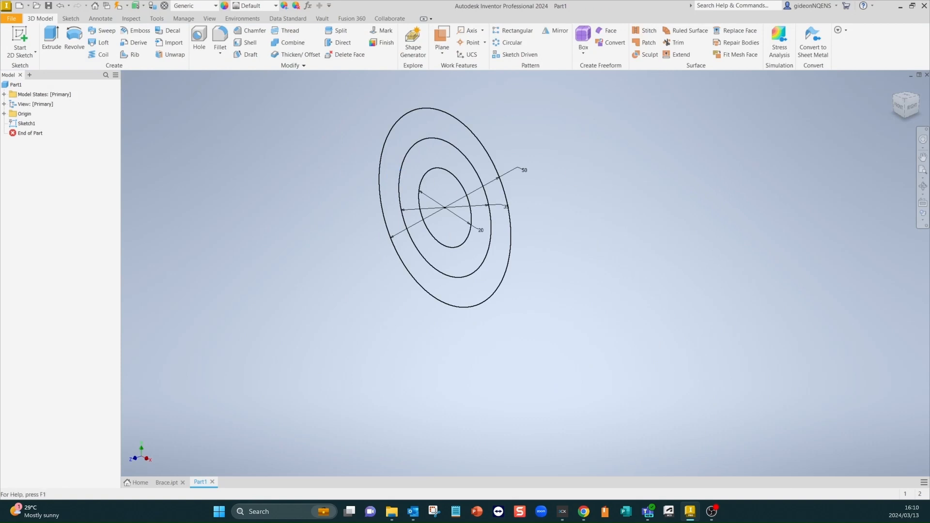
- Extrude all three regions of the concentric-circle sketch together by 150 mm into a solid cylinder
left_click(52, 39)
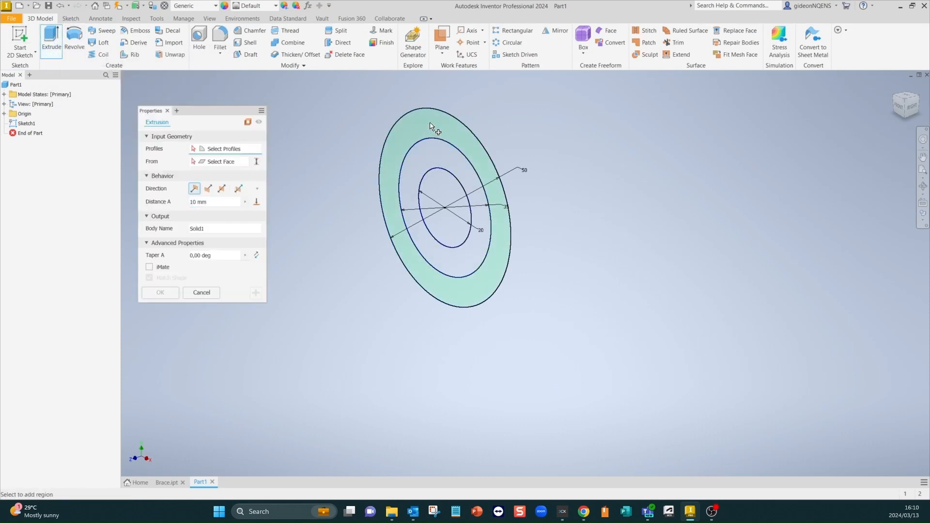
left_click(431, 127)
left_click(438, 167)
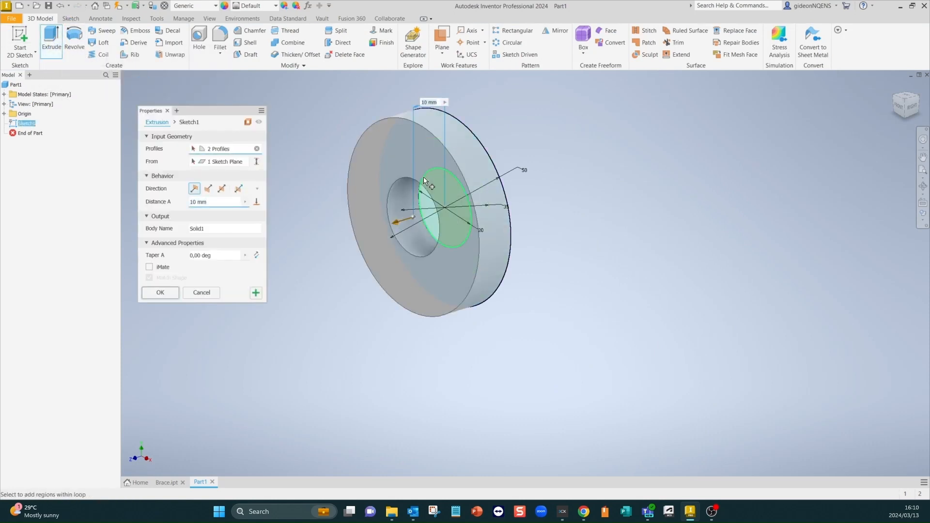
left_click(431, 213)
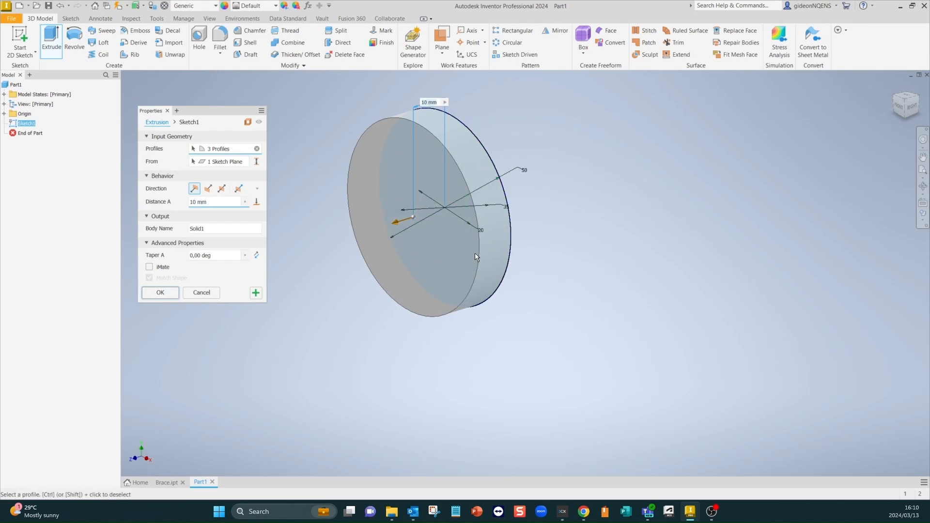
left_click(395, 221, "ctrl")
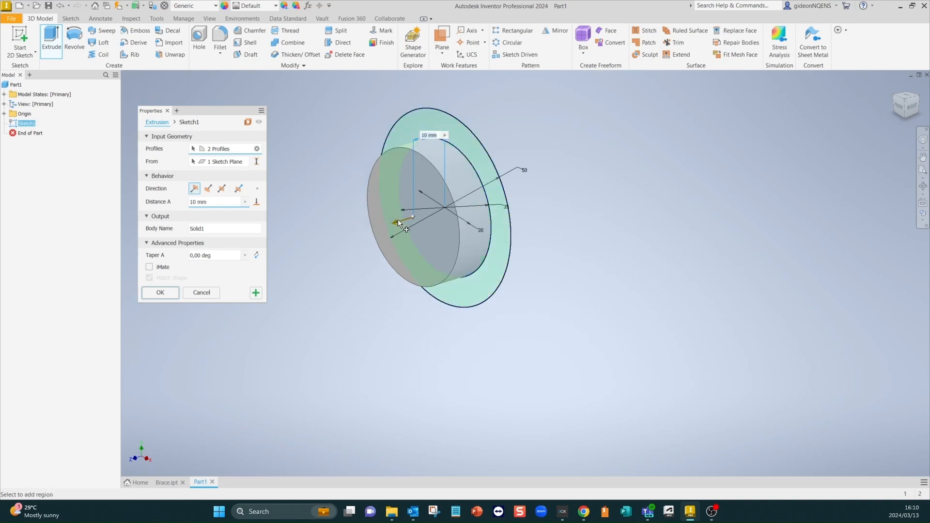
left_click(449, 130)
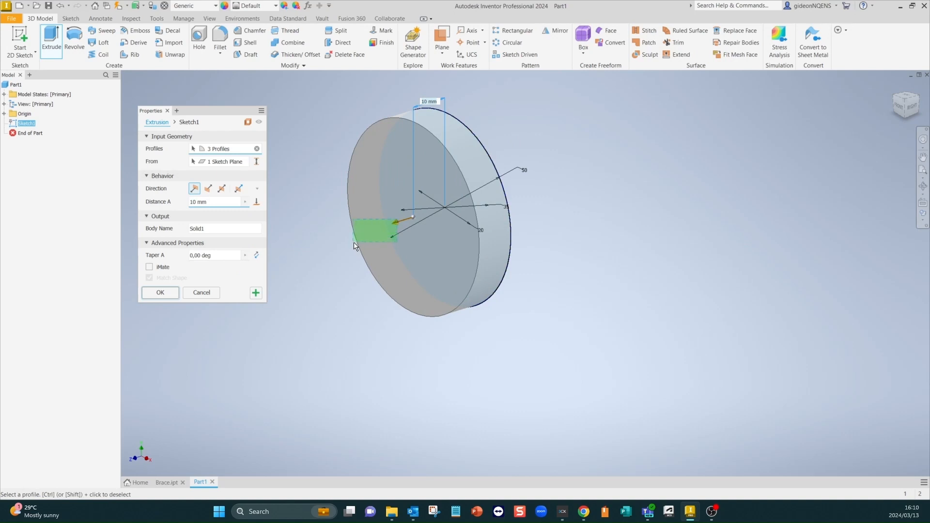
left_click(392, 226, "ctrl")
left_click(490, 181)
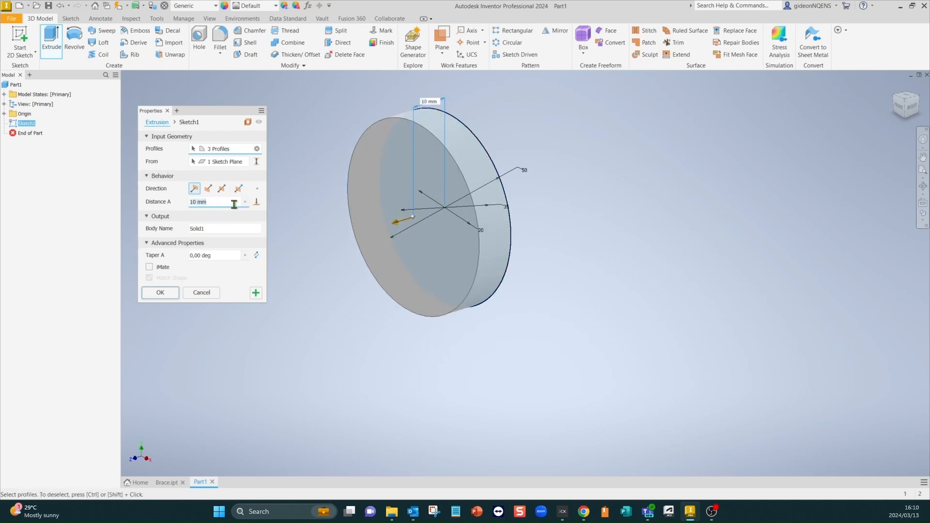
type("150")
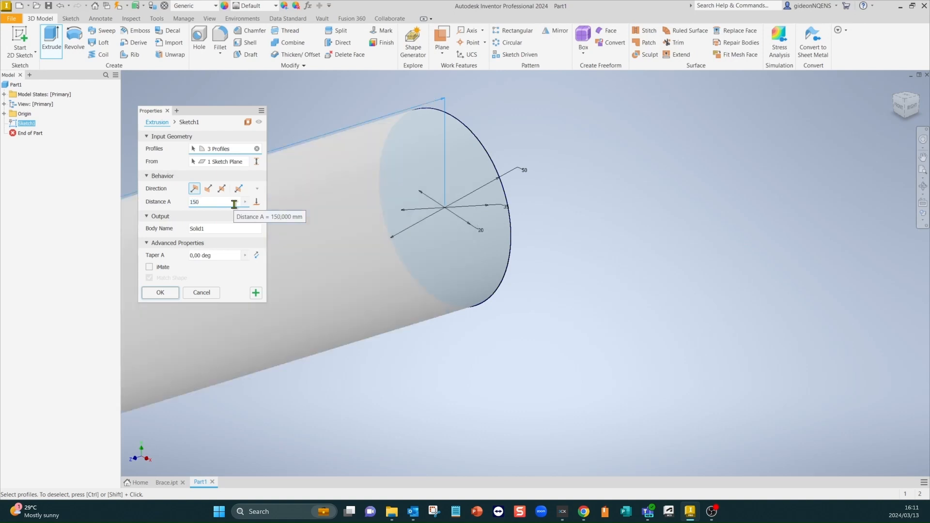
key("Return")
- Share Sketch1 from the first extrusion so its circles can be reused for further features
scroll(574, 202, "down", 4)
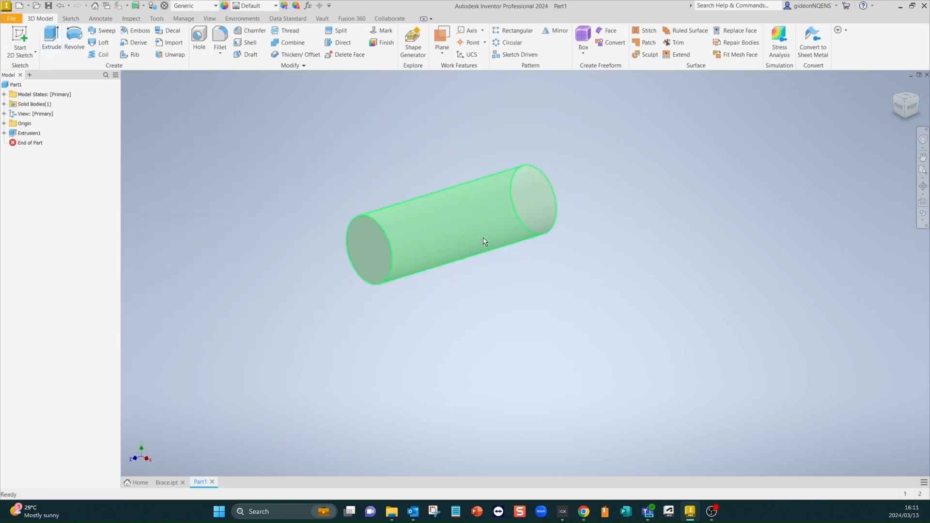
key("F4")
mouse_move(595, 374)
left_mouse_down()
mouse_move(488, 372)
mouse_move(593, 371)
left_mouse_up()
key("Escape")
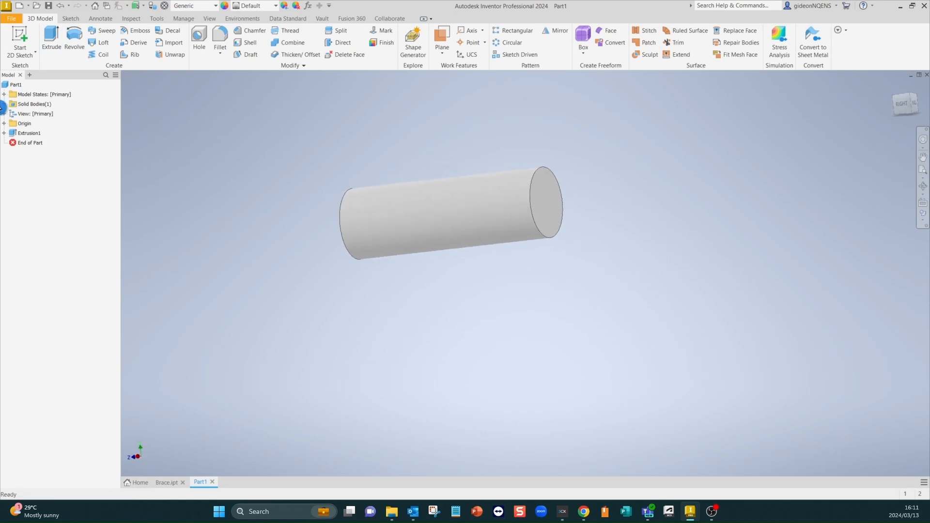
left_click(4, 133)
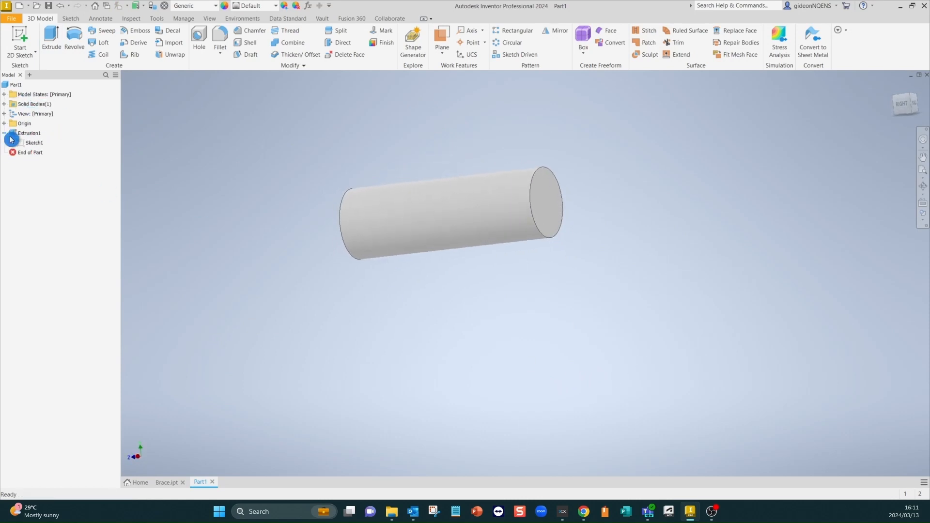
right_click(42, 144)
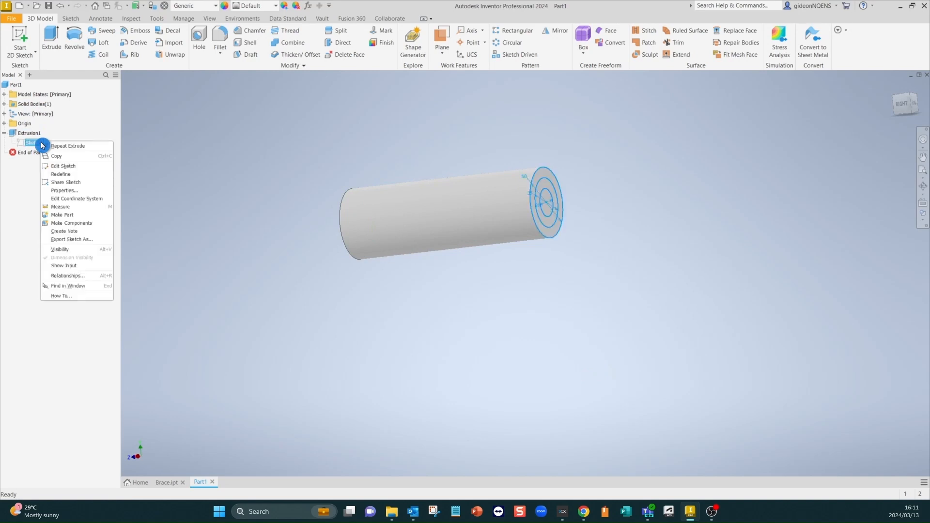
left_click(85, 182)
scroll(644, 204, "down", 3)
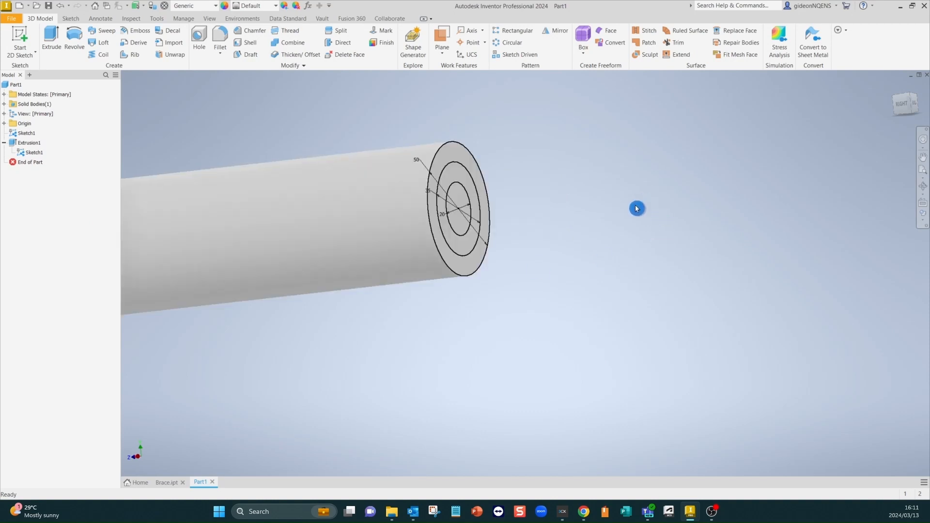
- Extrude the shared sketch's middle ring and inner circle 115.75 mm in the flipped direction, joined to the cylinder
left_click(51, 39)
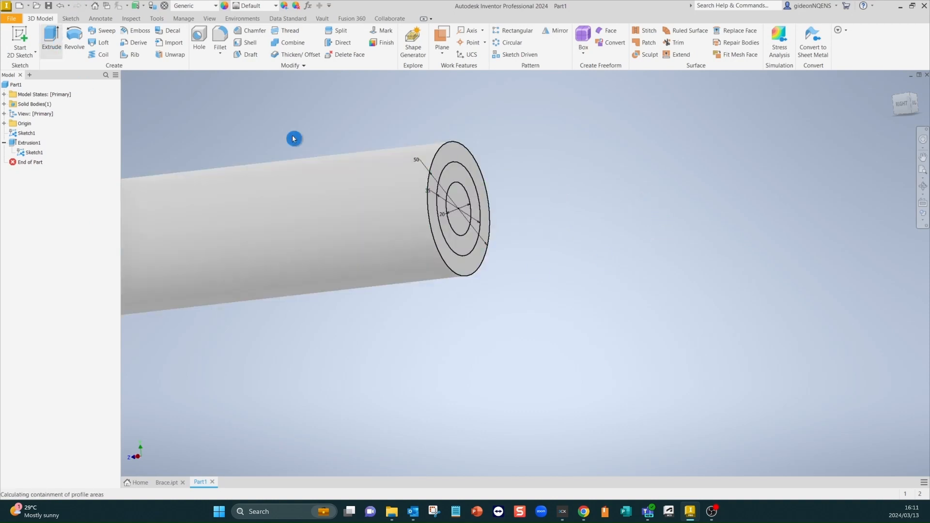
left_click(458, 166)
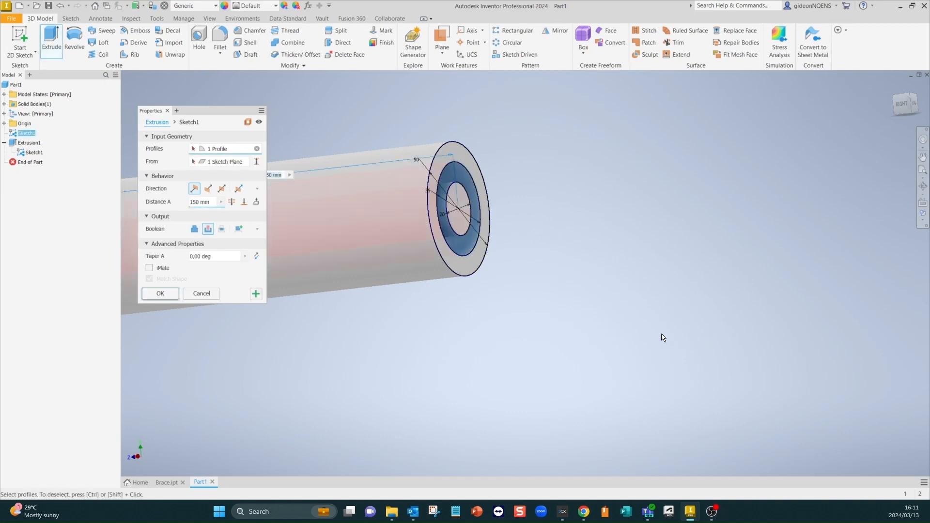
scroll(643, 344, "down", 3)
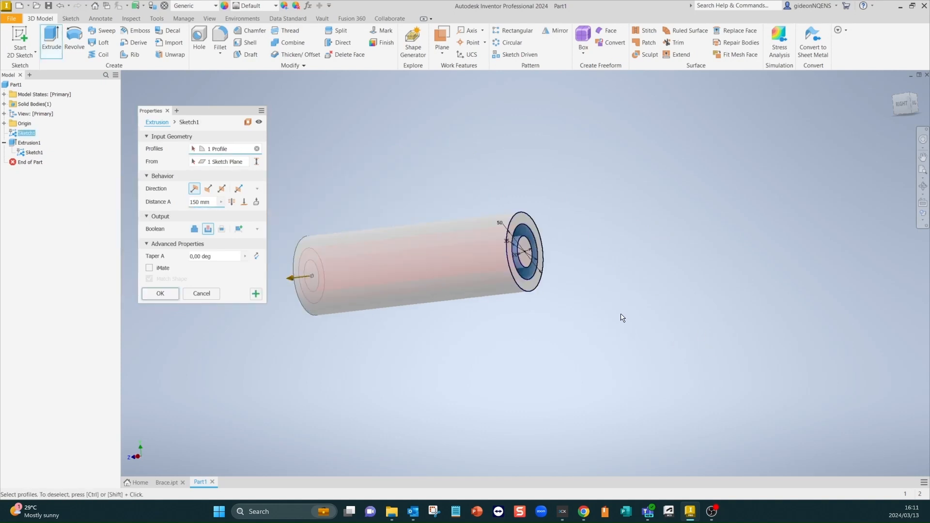
left_click(255, 222)
left_click(199, 231)
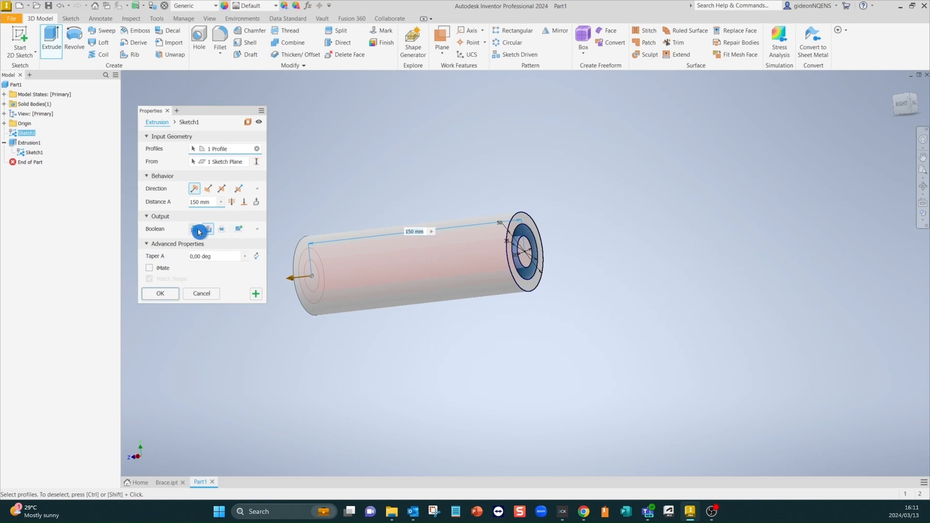
left_click(208, 188)
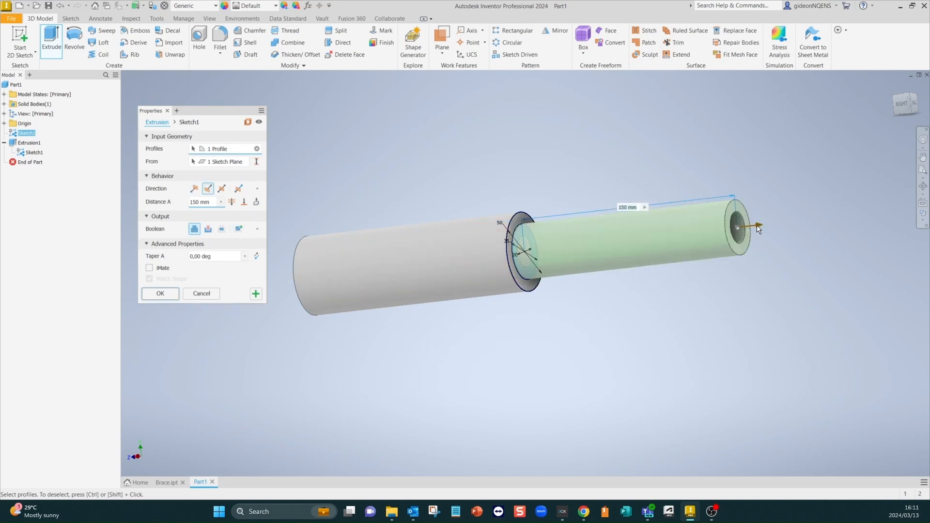
left_click_drag(758, 230, 646, 243)
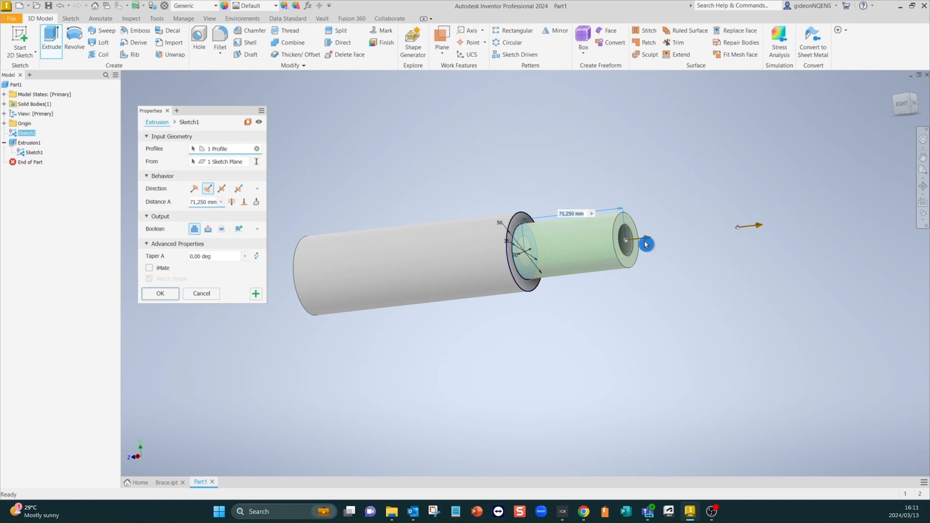
left_click(527, 253)
left_click_drag(649, 241, 712, 237)
left_click(168, 297)
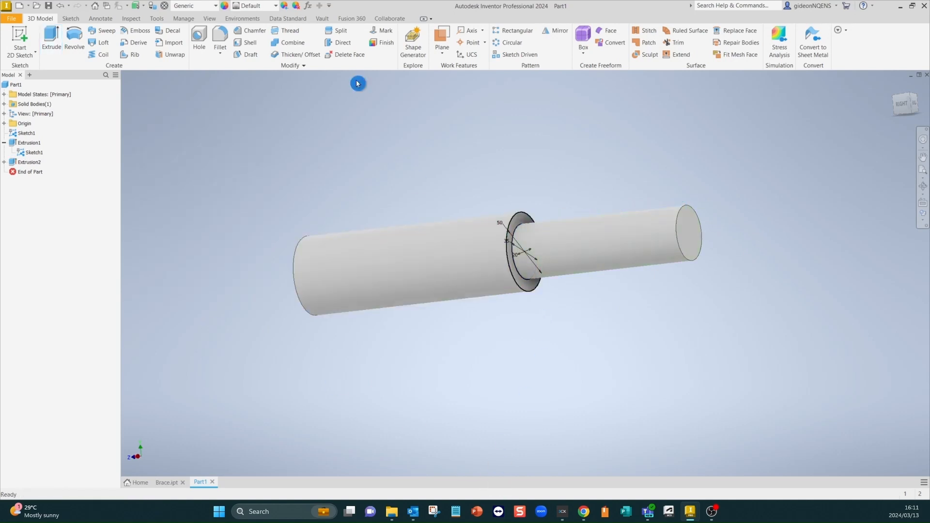
- Start a joined extrusion of the 20 mm circle and pull its distance out to 257.5 mm, away from the large cylinder
left_click(51, 37)
left_click(528, 252)
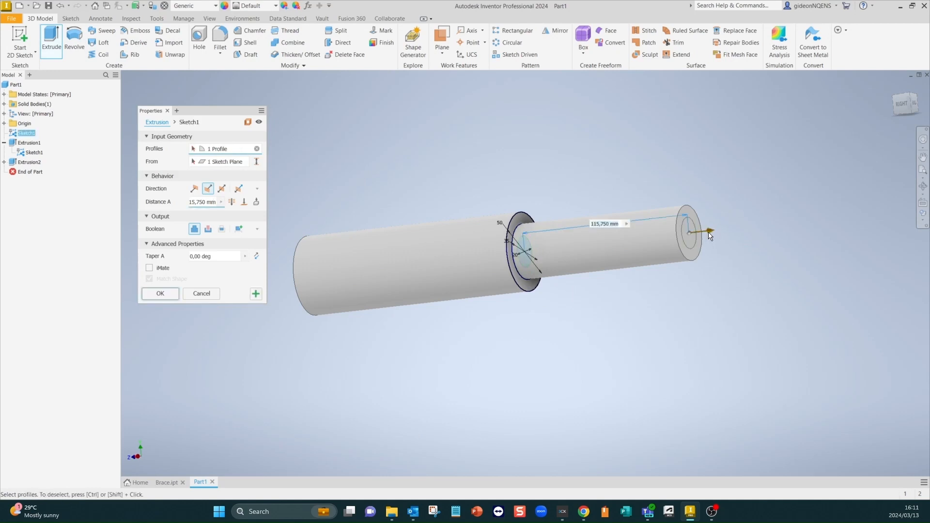
left_click_drag(708, 236, 910, 213)
scroll(287, 297, "down", 3)
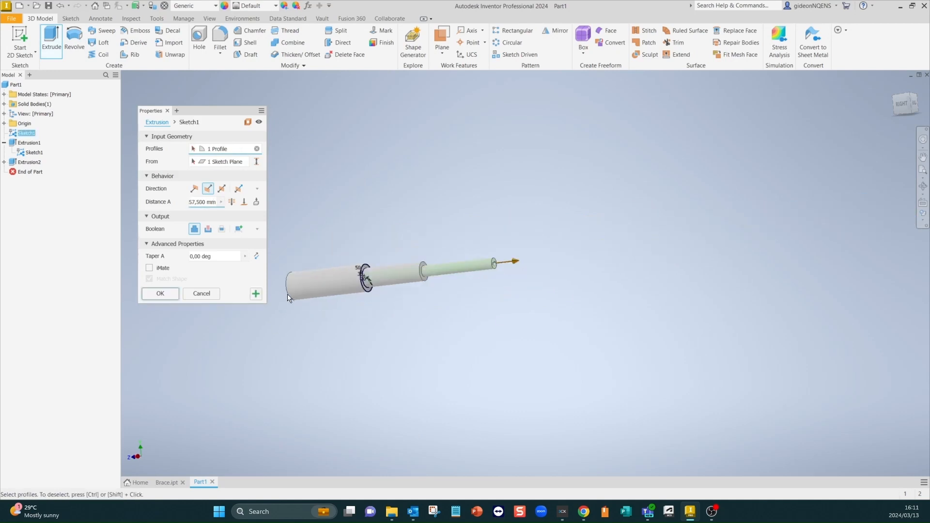
scroll(503, 278, "up", 3)
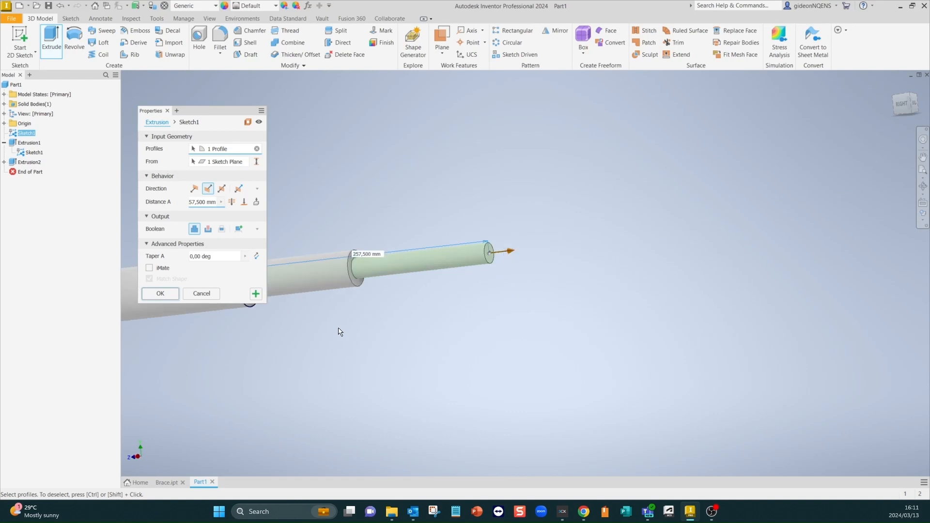
- Make the extrusion start from the free end face of the 35 mm cylinder and create it
left_click(238, 206)
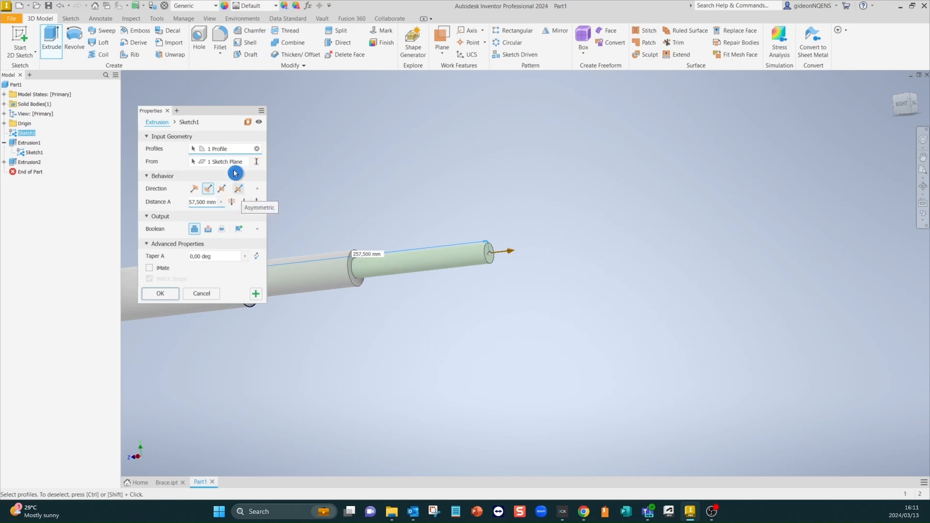
left_click(370, 255)
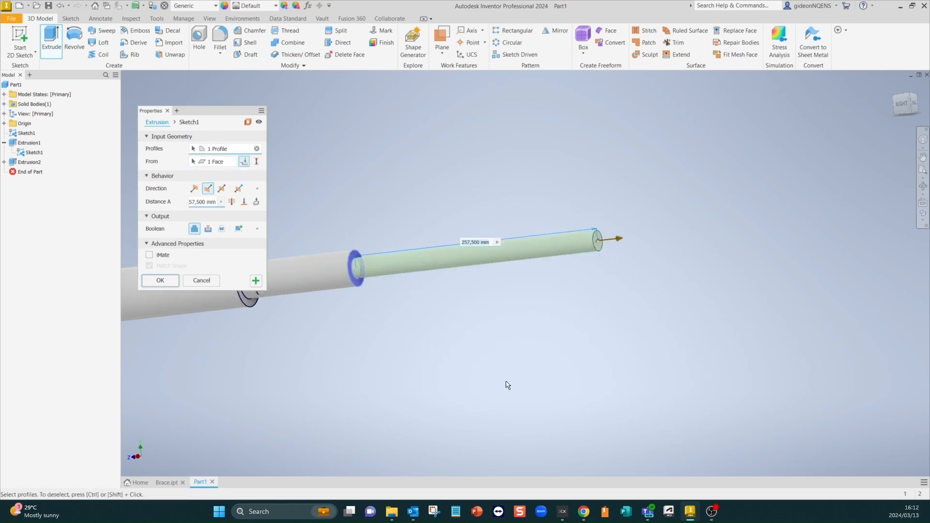
scroll(484, 321, "down", 4)
scroll(351, 294, "up", 6)
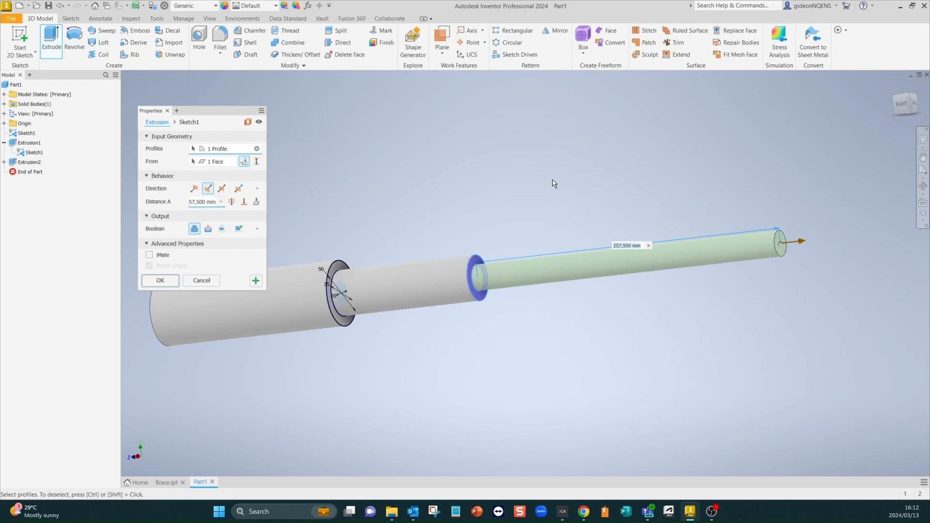
left_click(149, 266)
left_click(161, 281)
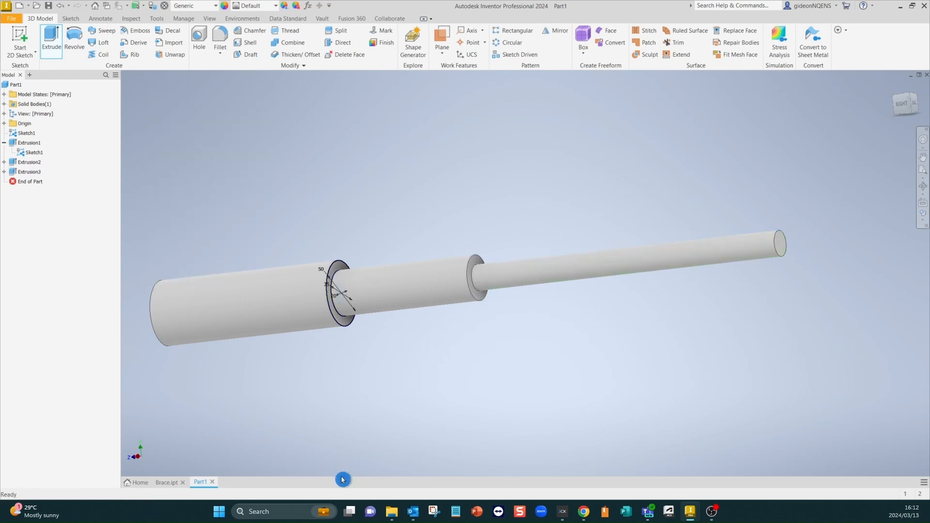